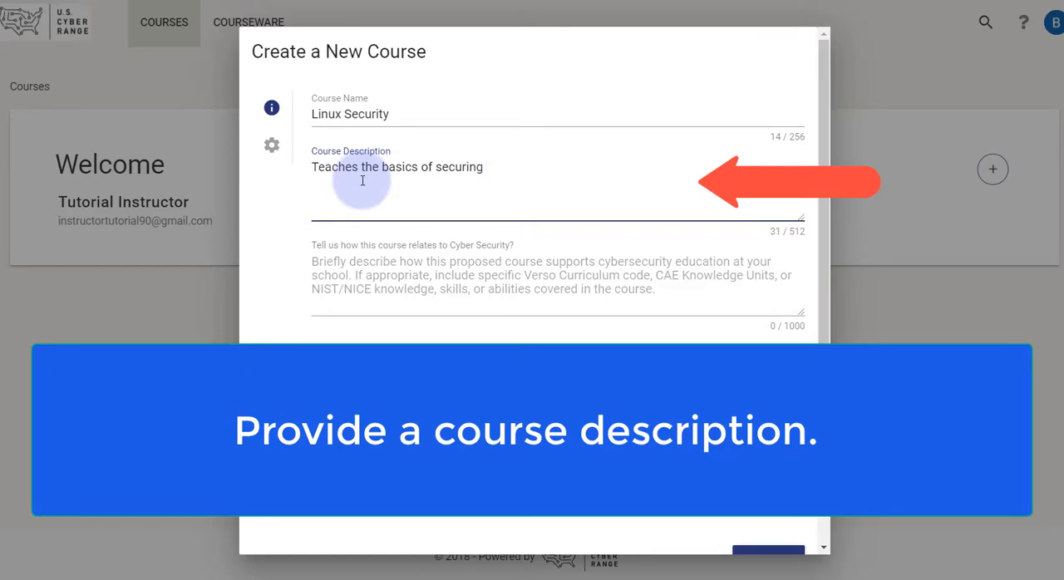
Step: Complete the course description so it reads "Teaches the basics of securing the Linux operating system."
type("inux operating system.")
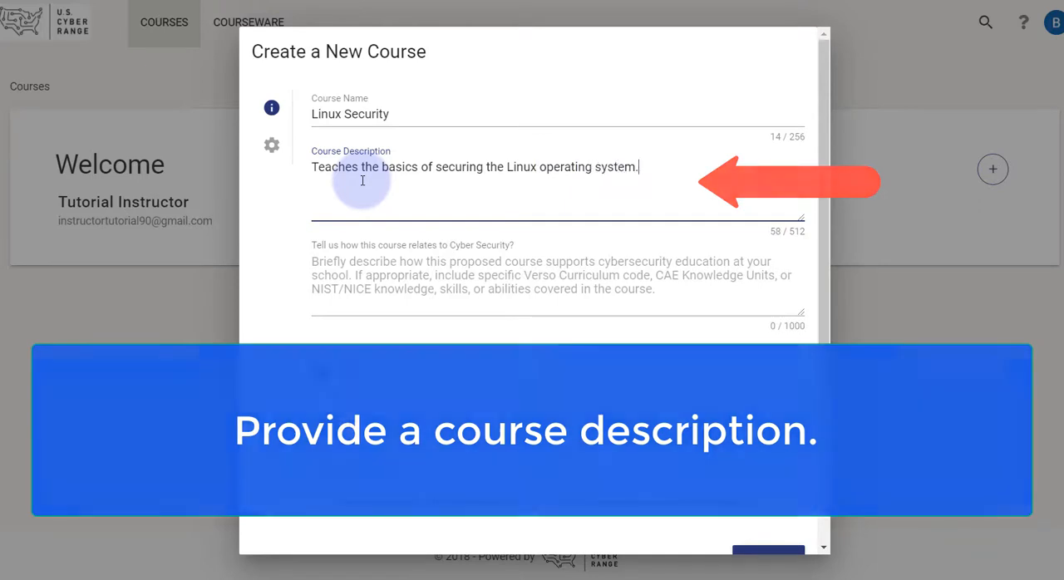
Step: Describe how the course relates to cyber security as "This course teaches Linux security concepts."
left_click(355, 275)
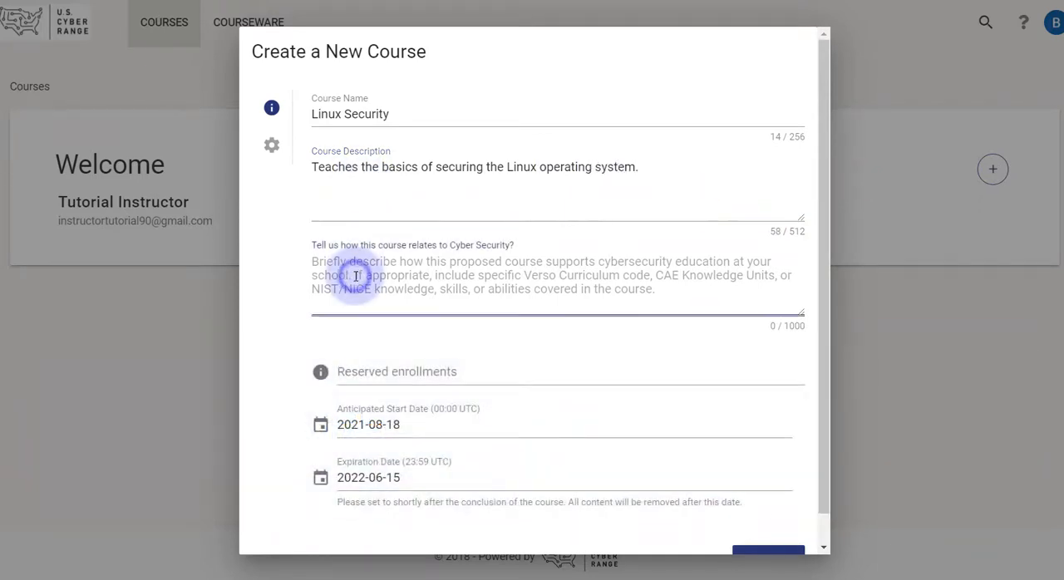
type("This course teaches Linux")
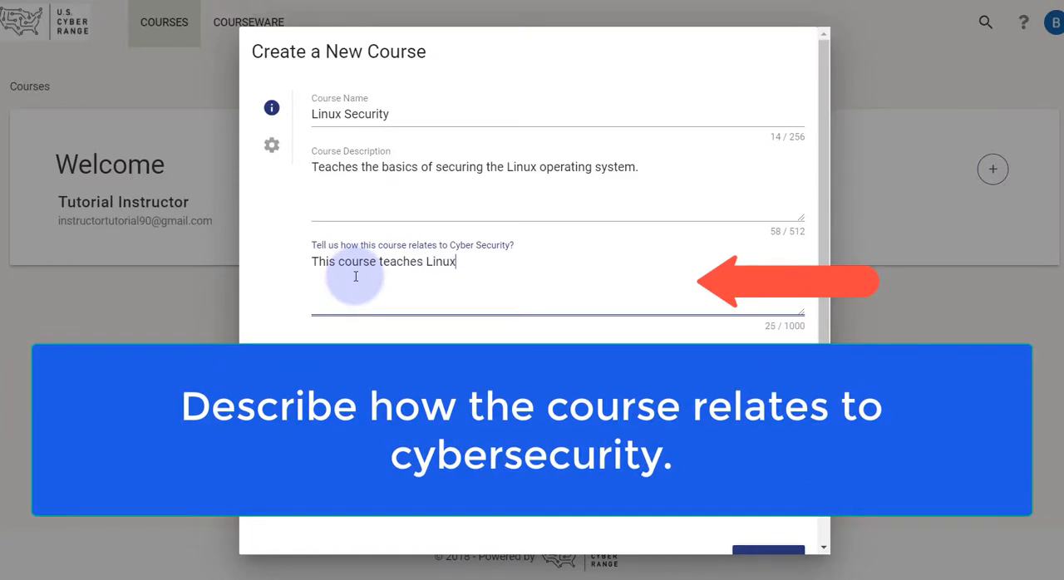
type(" security concepts.")
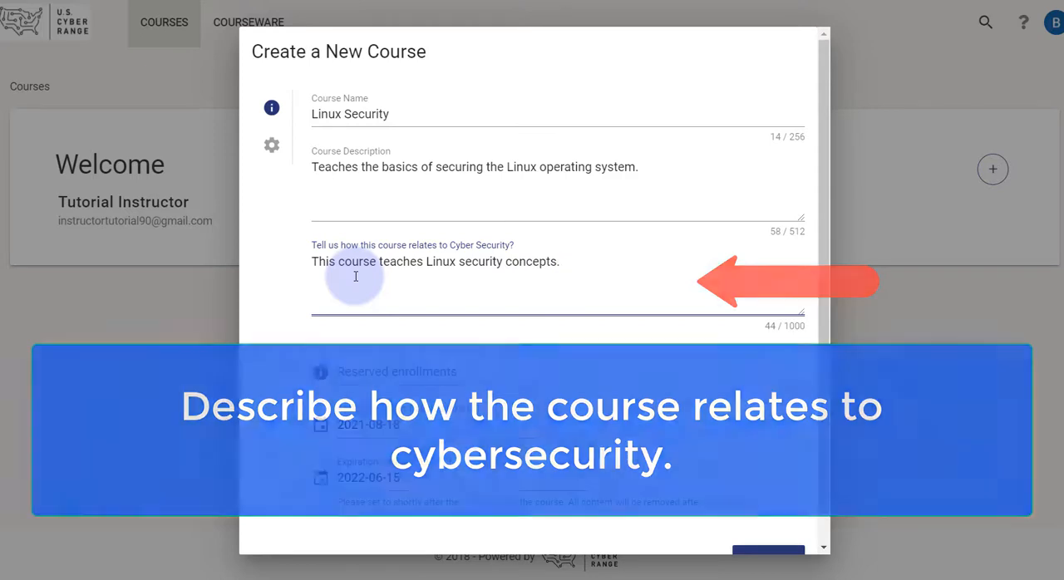
Step: Set the new course's expiration date to 2022-04-28, leaving the reserved enrollments blank
left_click(405, 367)
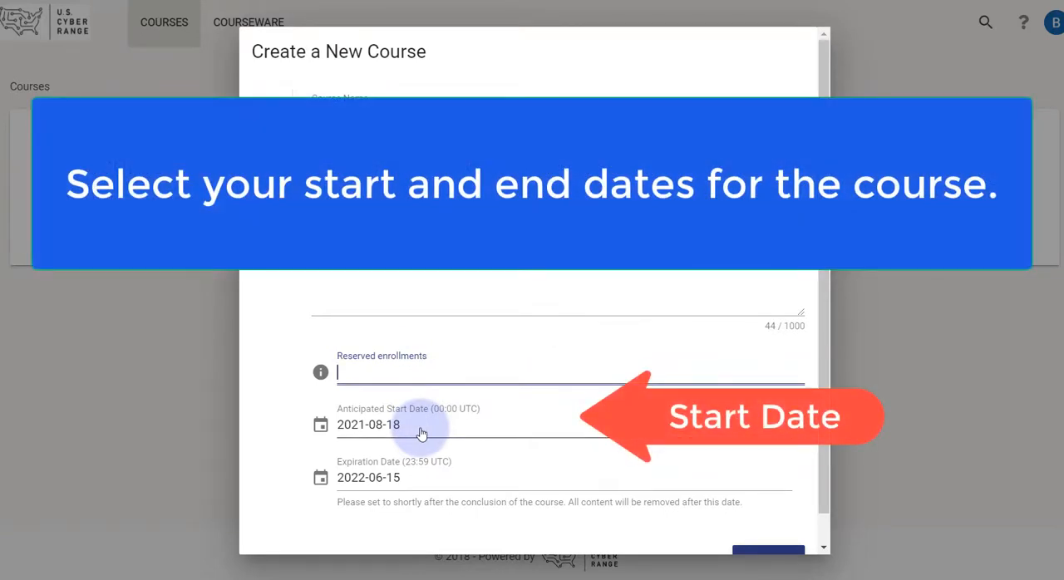
left_click(413, 481)
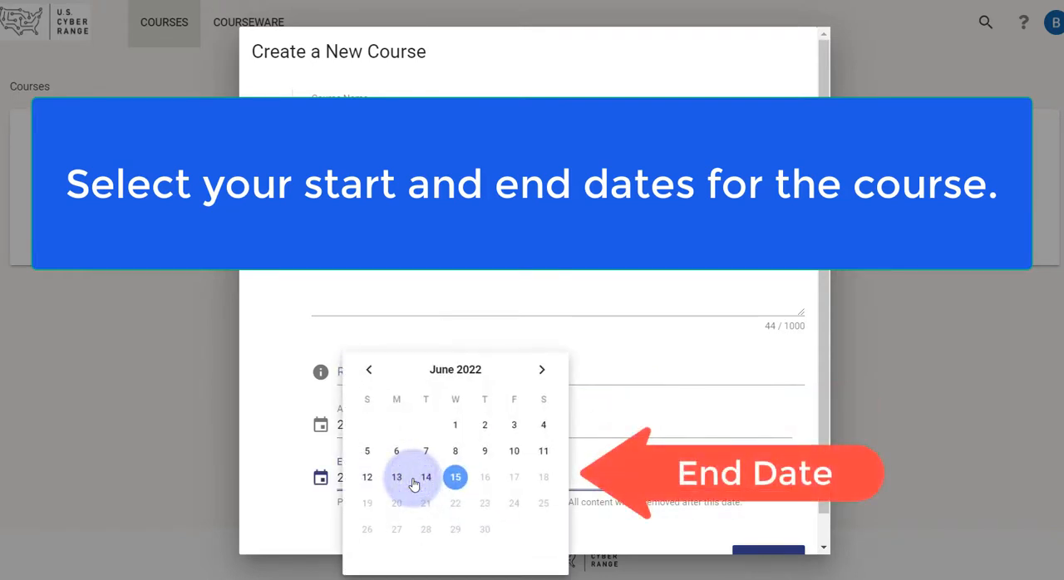
left_click(370, 374)
left_click(369, 374)
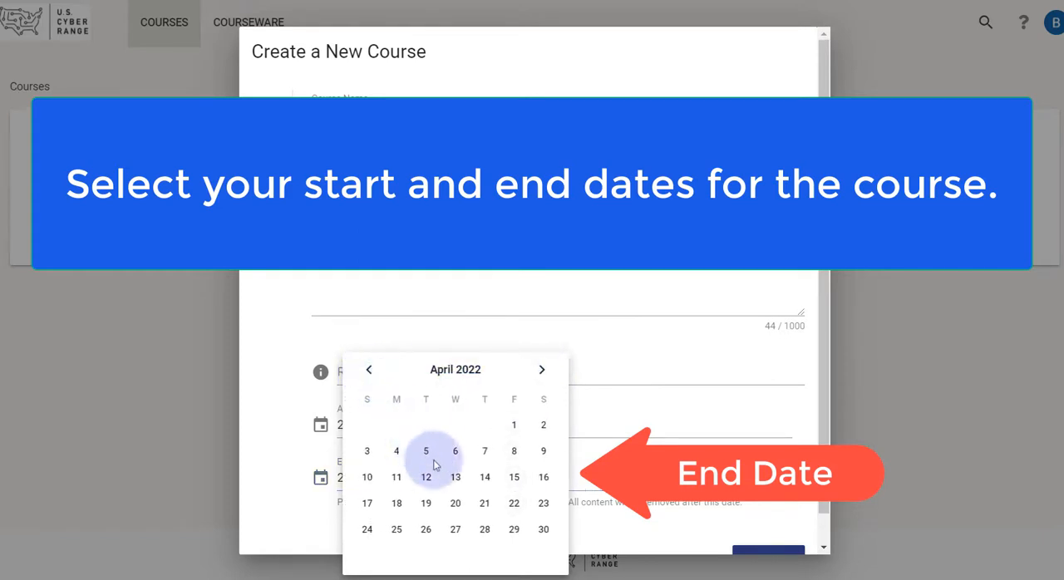
left_click(485, 529)
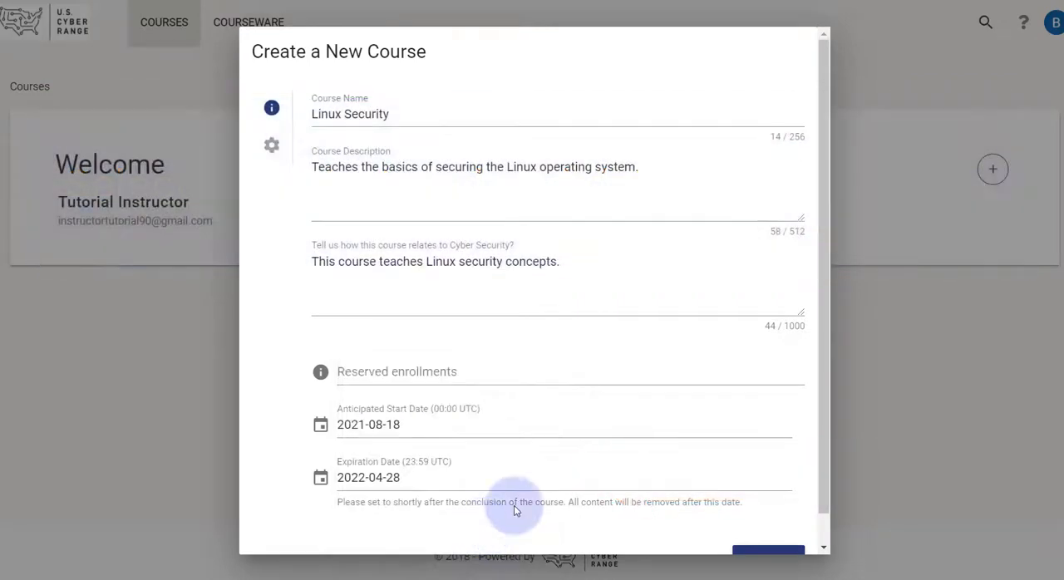
Step: Review the new course's advanced settings with the invitation message and submit the course request
scroll(617, 434, "down", 1)
scroll(618, 434, "up", 1)
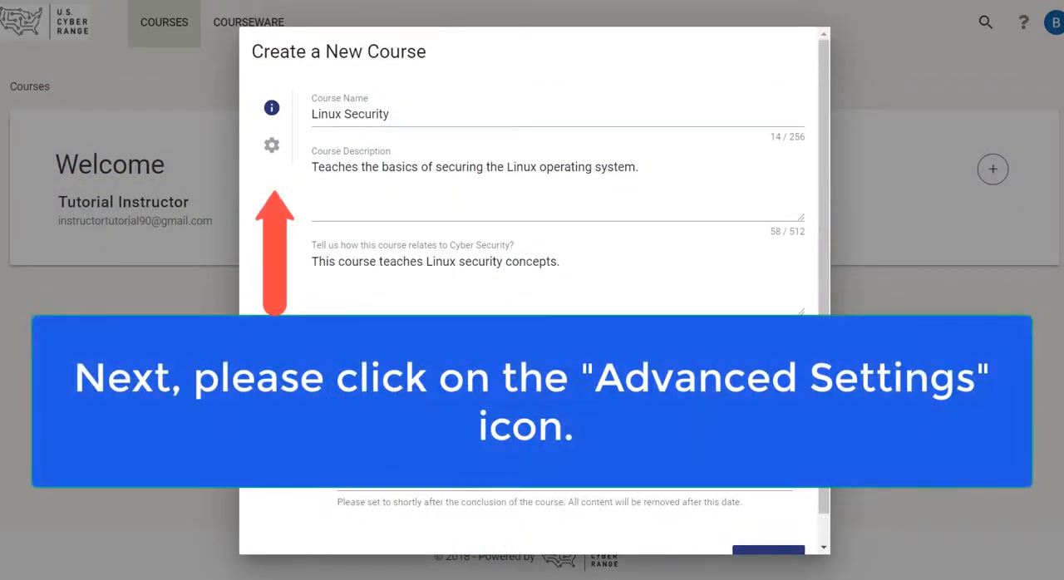
left_click(272, 151)
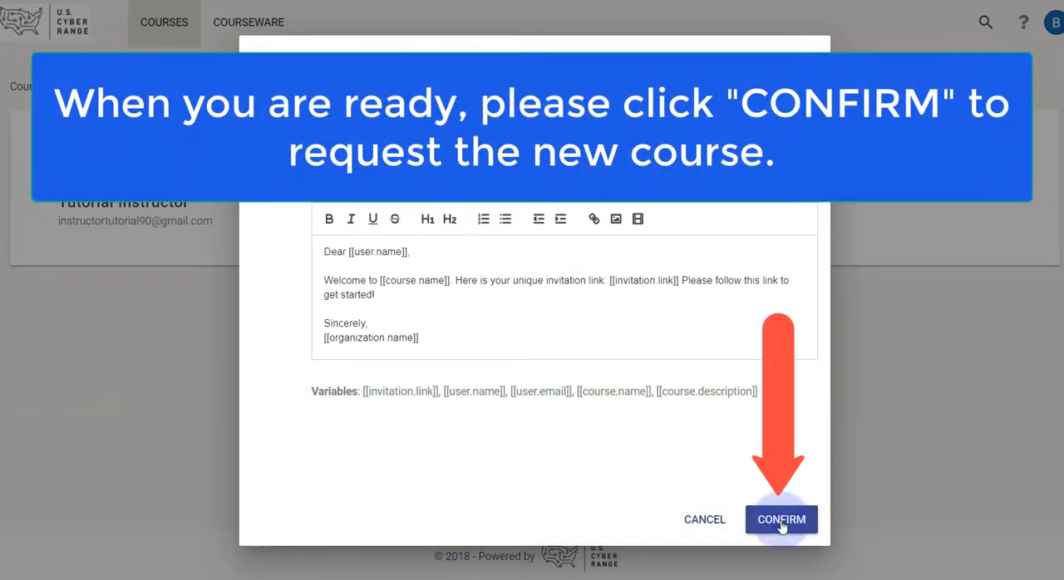
left_click(781, 524)
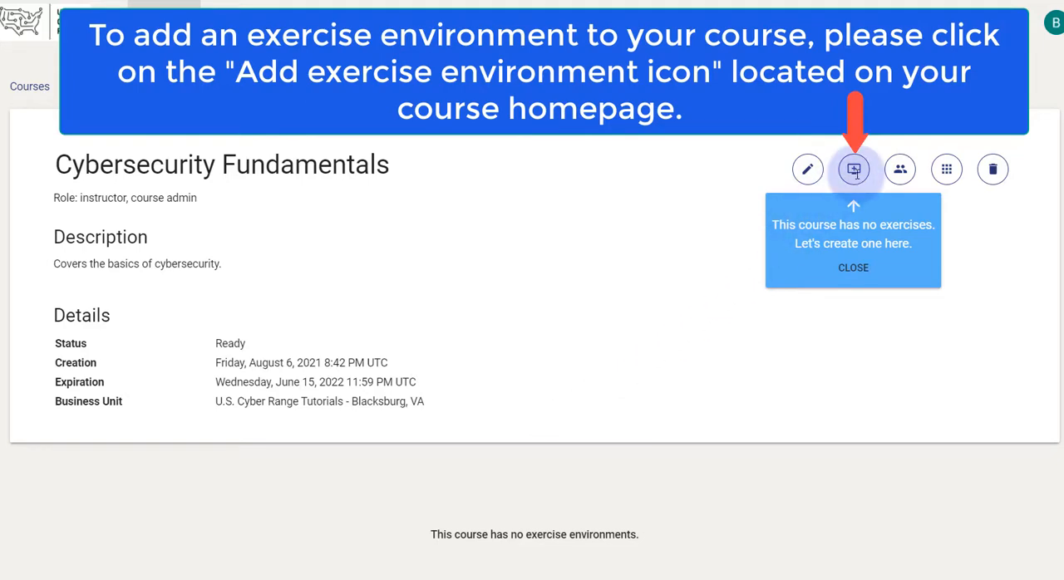
Step: Start a new exercise environment in the Cybersecurity Fundamentals course and choose "Environment: Cyber Basics (2020.12)"
left_click(856, 175)
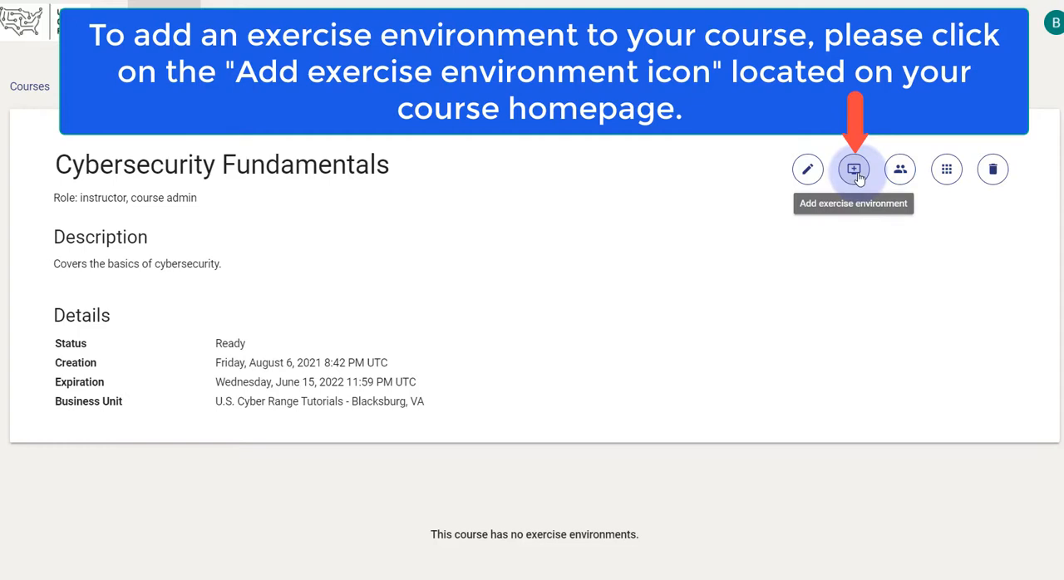
left_click(857, 173)
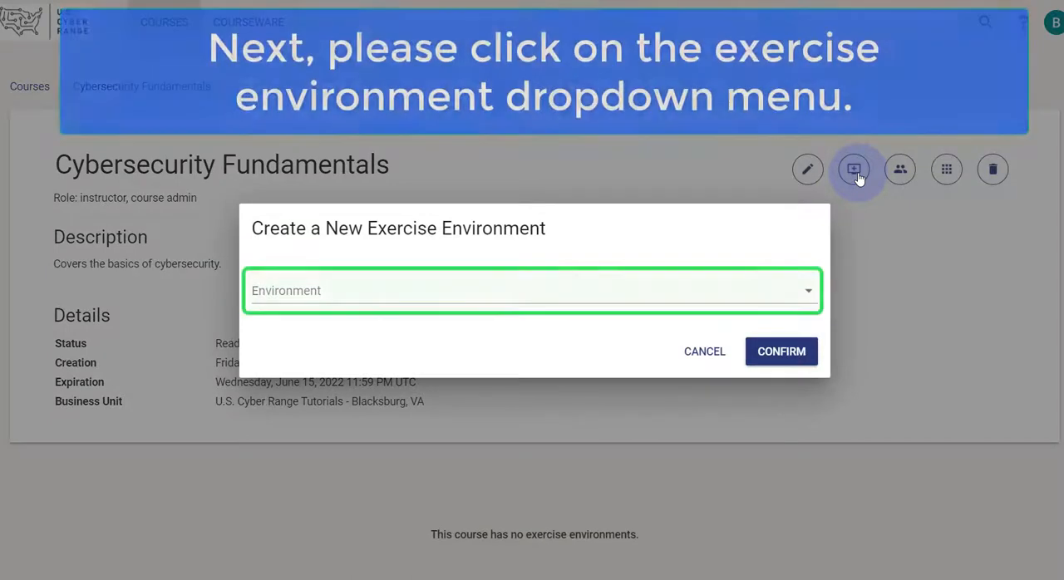
left_click(715, 301)
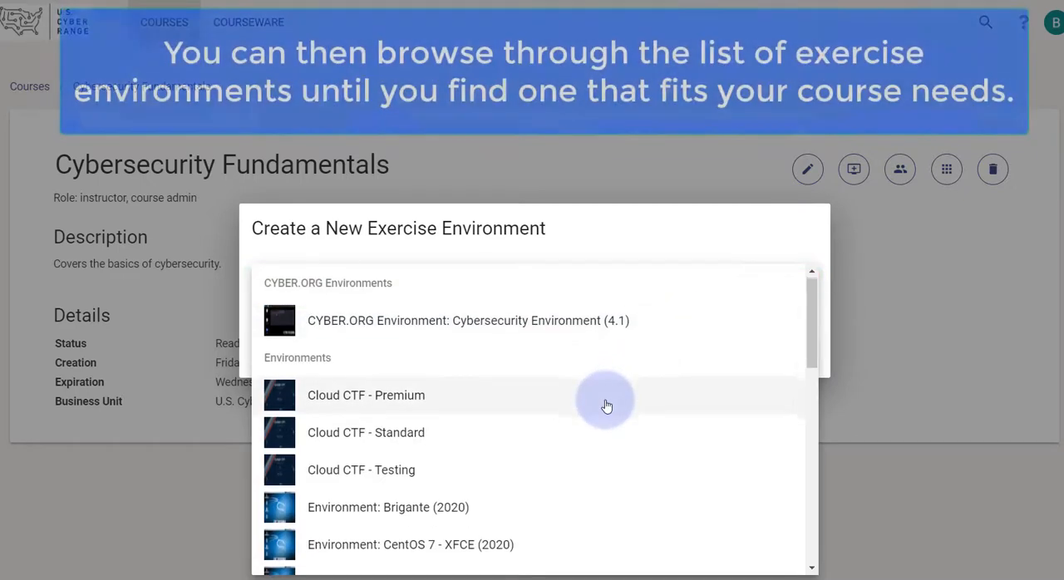
scroll(607, 405, "down", 1)
scroll(606, 405, "down", 7)
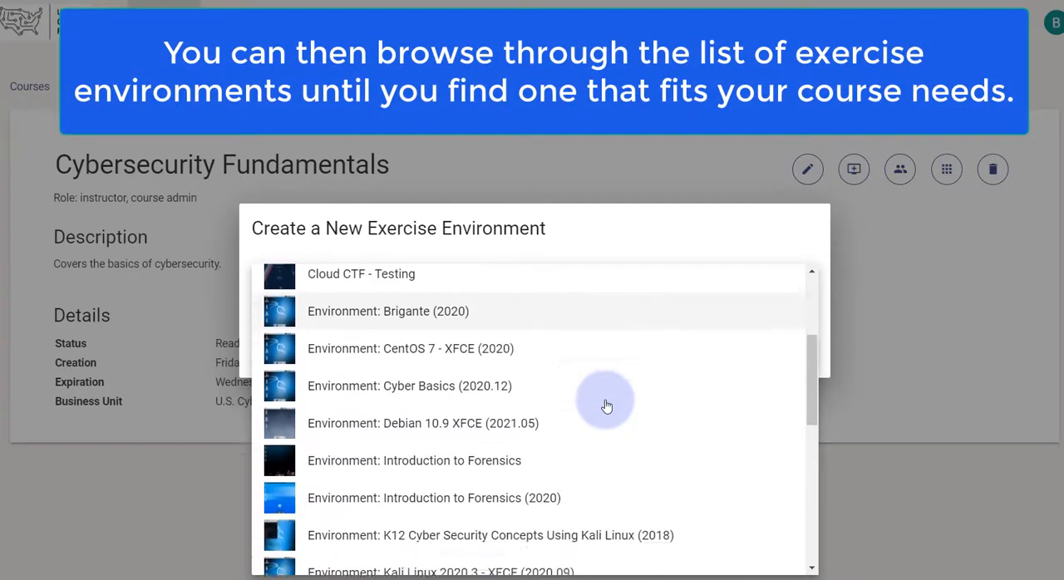
scroll(607, 406, "down", 7)
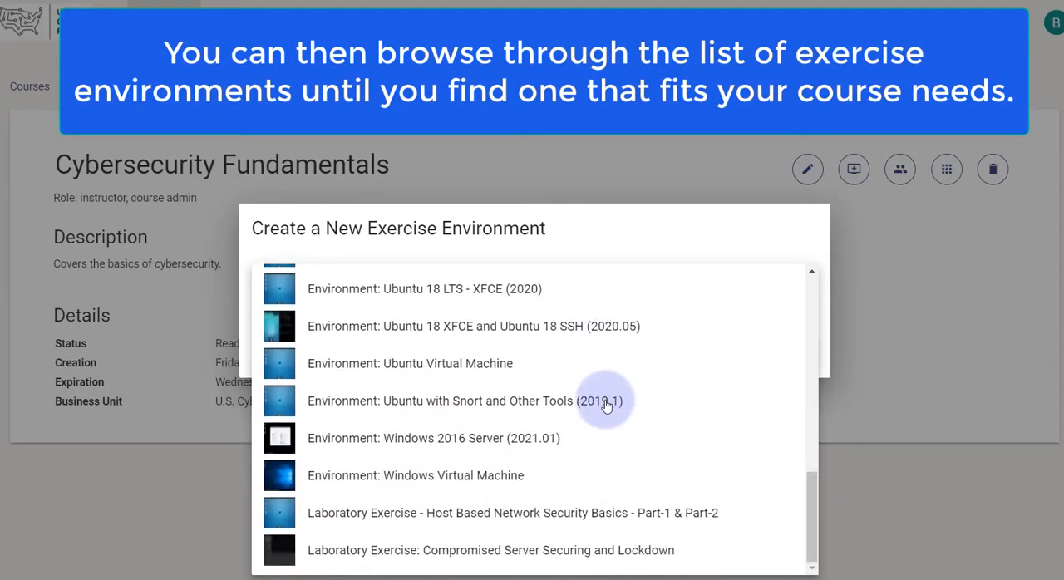
scroll(607, 405, "up", 10)
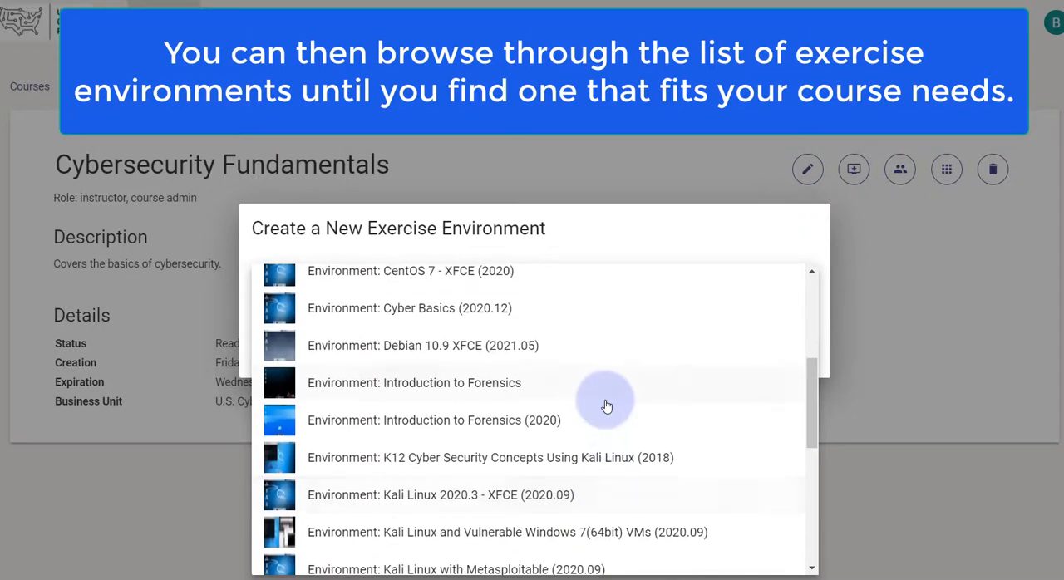
scroll(607, 406, "up", 3)
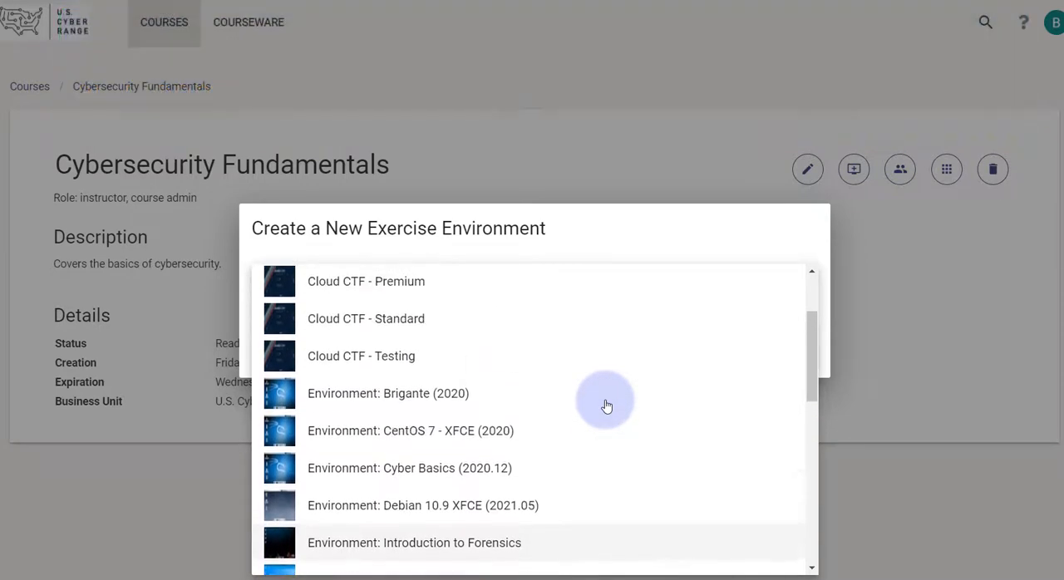
scroll(606, 406, "down", 3)
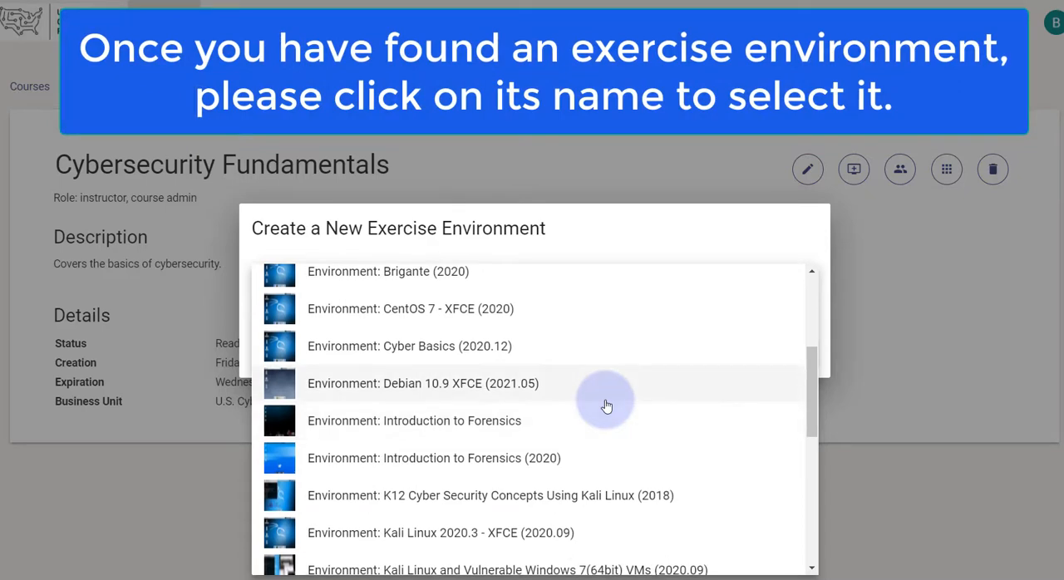
left_click(387, 346)
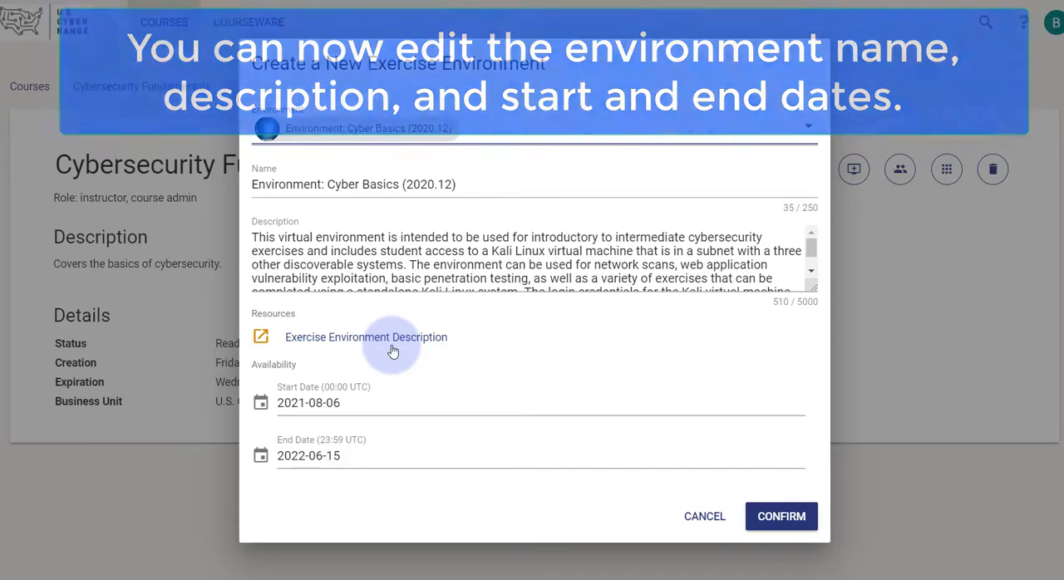
Step: Set the environment's availability from 2021-08-06 to 2021-12-31 and add it to the course
left_click(376, 404)
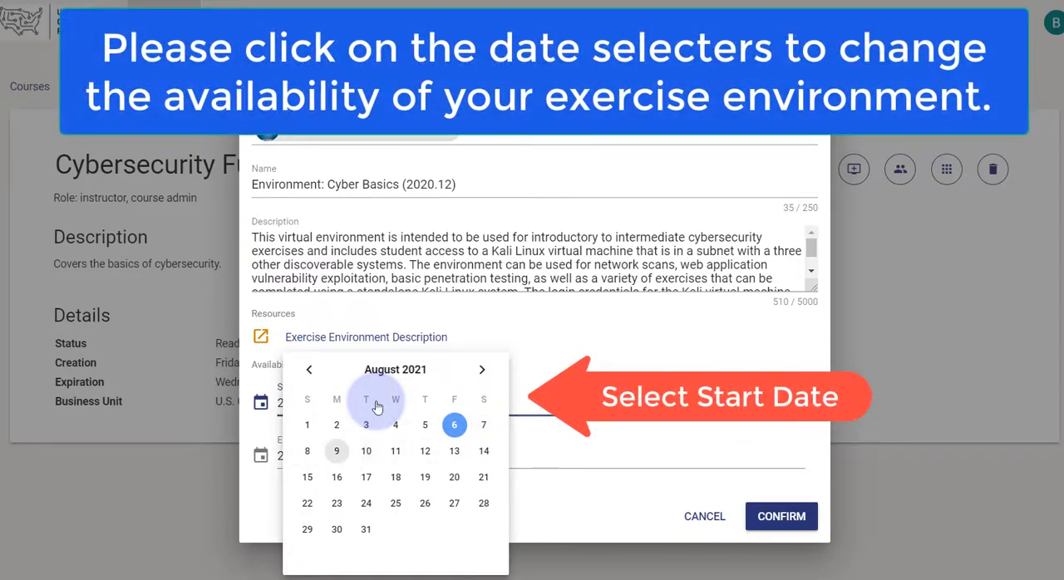
left_click(453, 427)
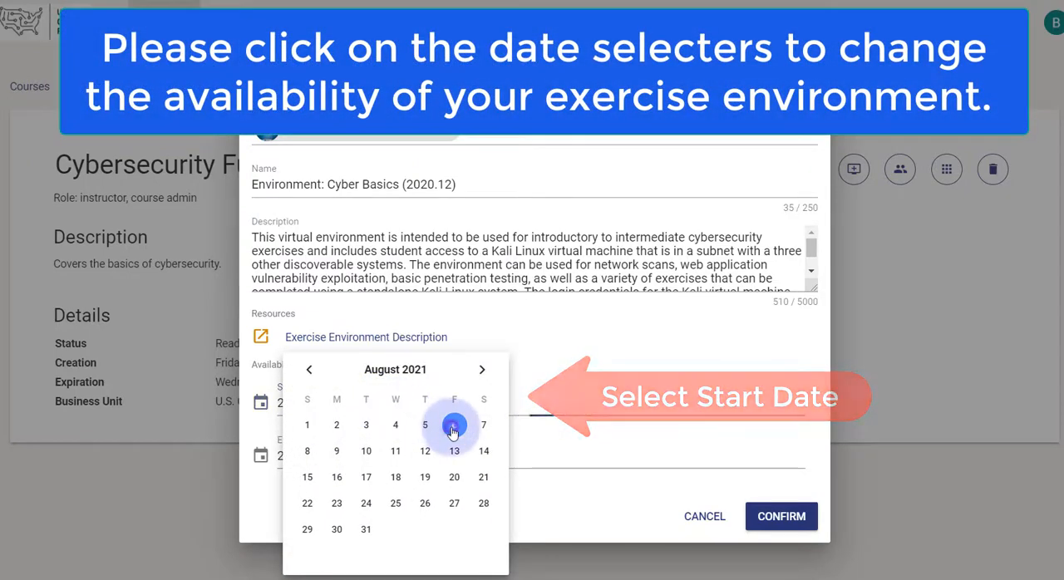
left_click(326, 462)
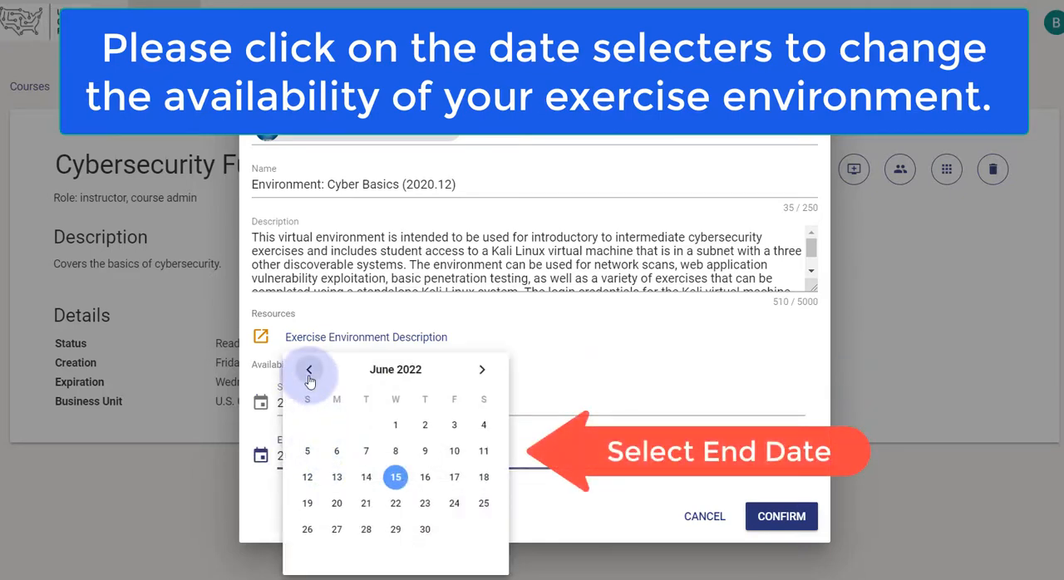
left_click(309, 370)
left_click(309, 370)
left_click(308, 370)
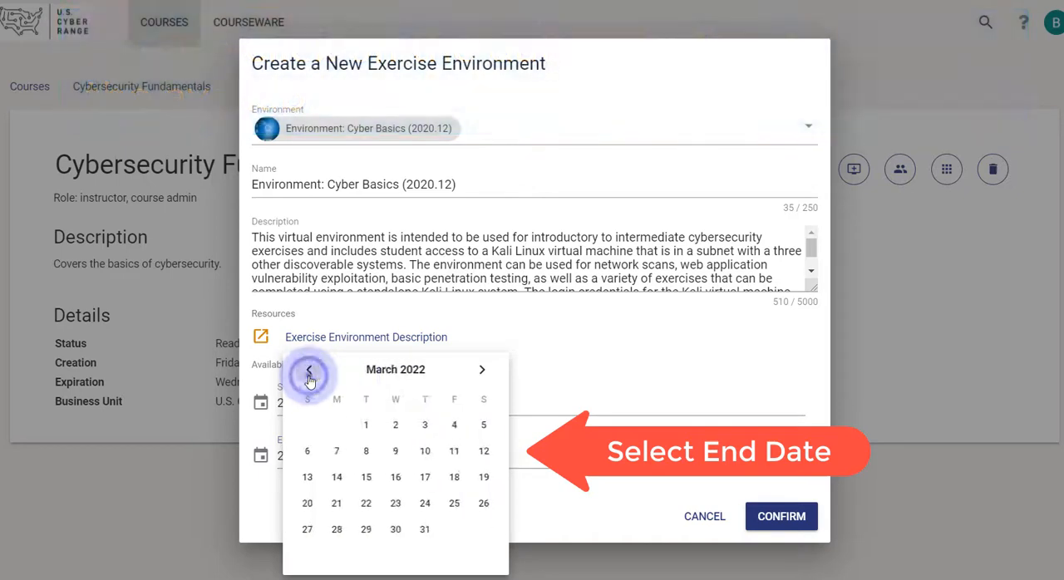
left_click(310, 375)
left_click(309, 376)
left_click(309, 375)
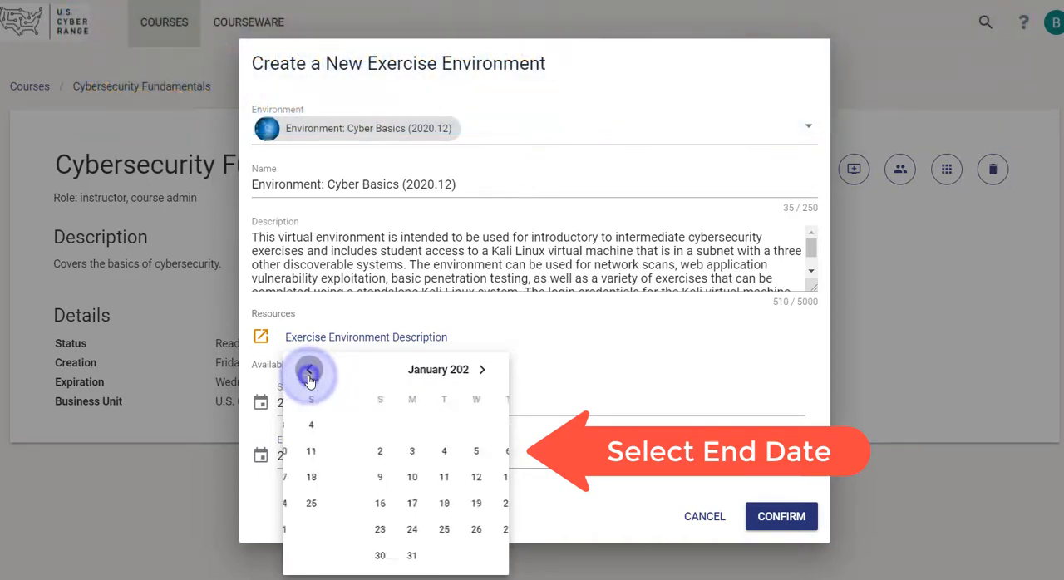
left_click(451, 529)
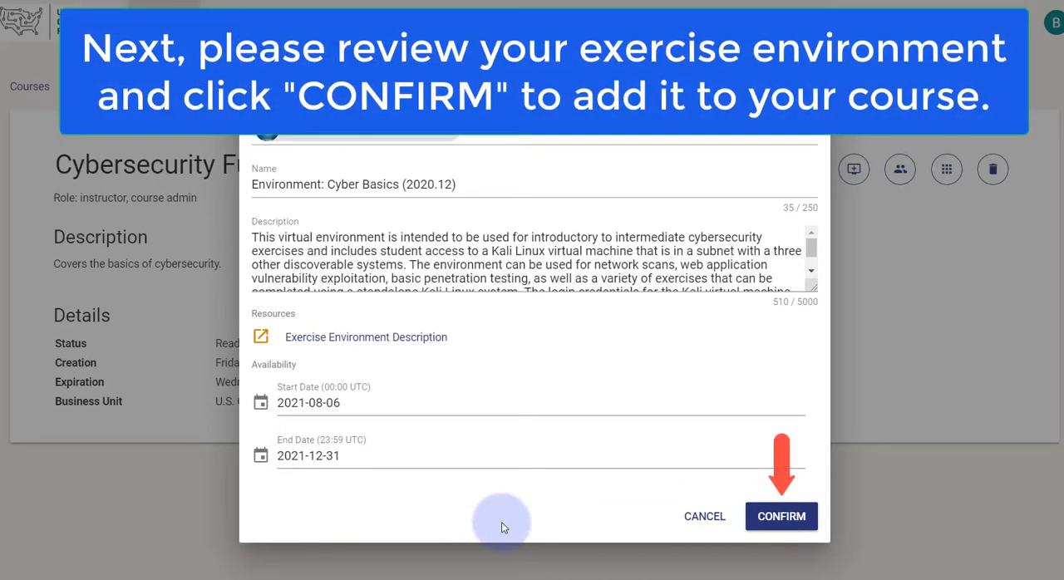
left_click(786, 519)
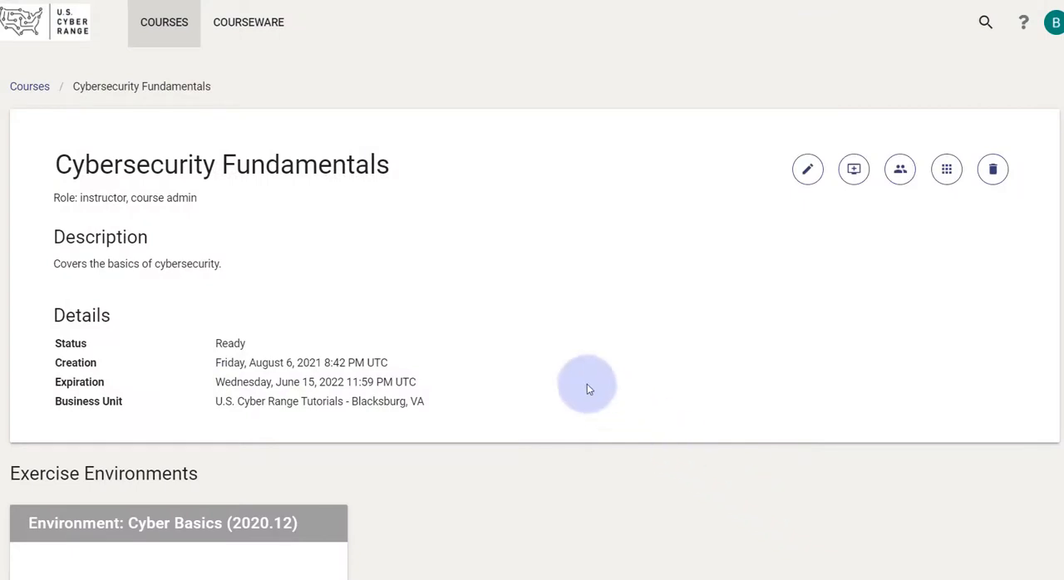
Step: Open the details page of the Cyber Basics (2020.12) environment from the course's exercise environments
scroll(575, 381, "down", 1)
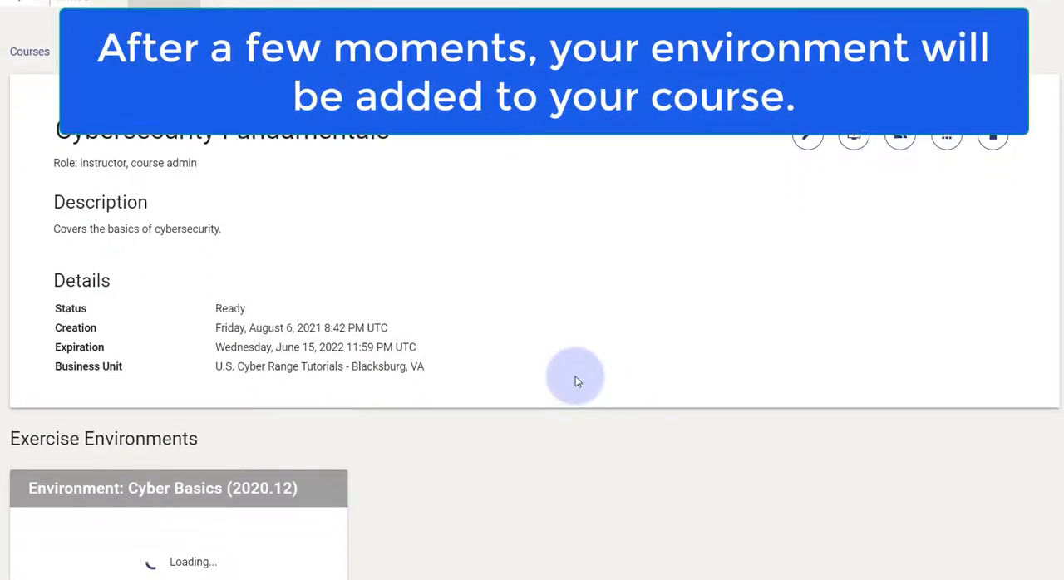
scroll(575, 380, "down", 3)
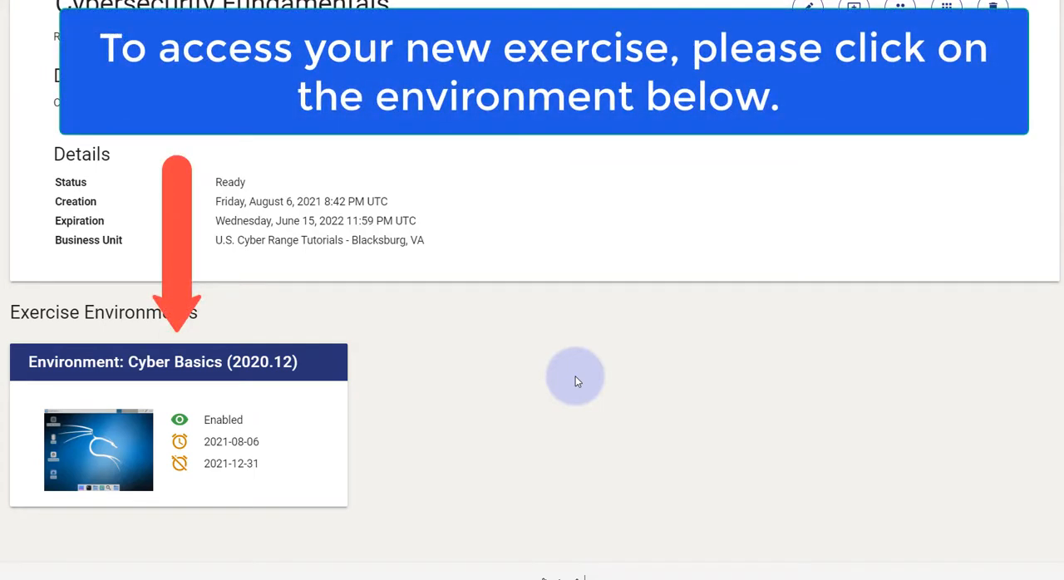
left_click(270, 399)
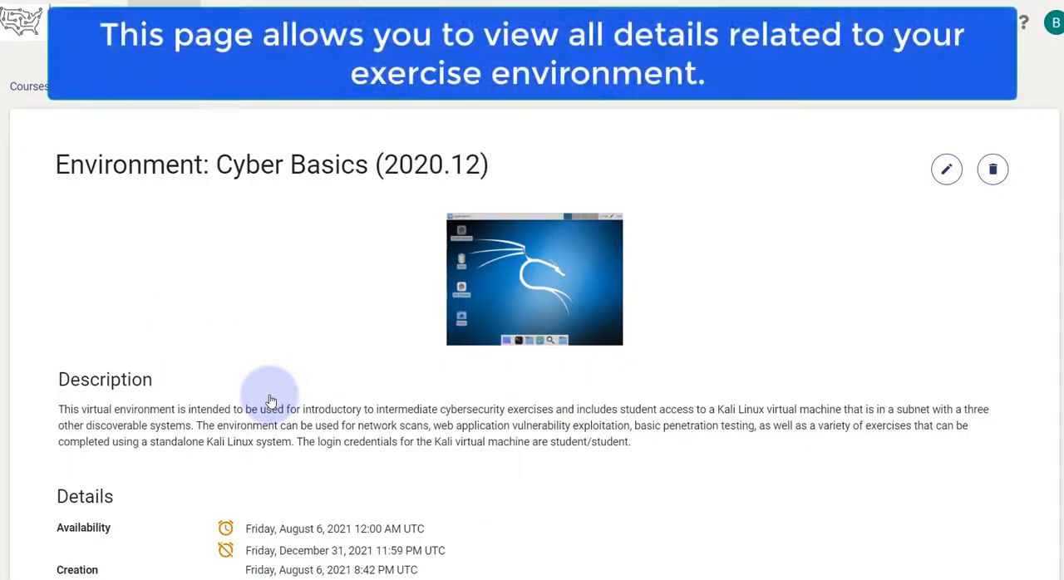
Step: Power on the Cyber Basics (2020.12) environment and join it once it is running
scroll(270, 400, "down", 1)
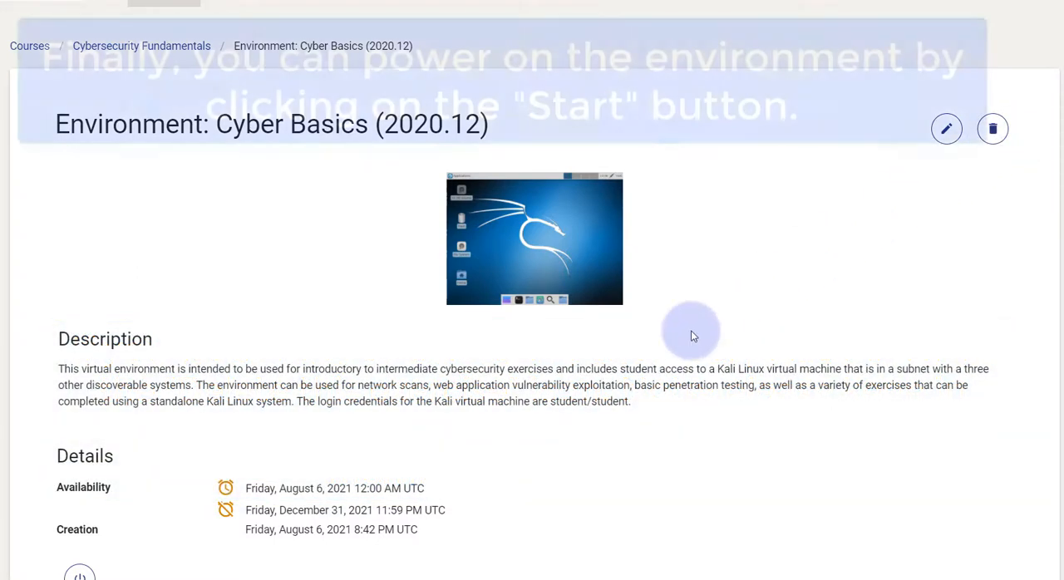
scroll(692, 335, "down", 1)
scroll(691, 335, "down", 3)
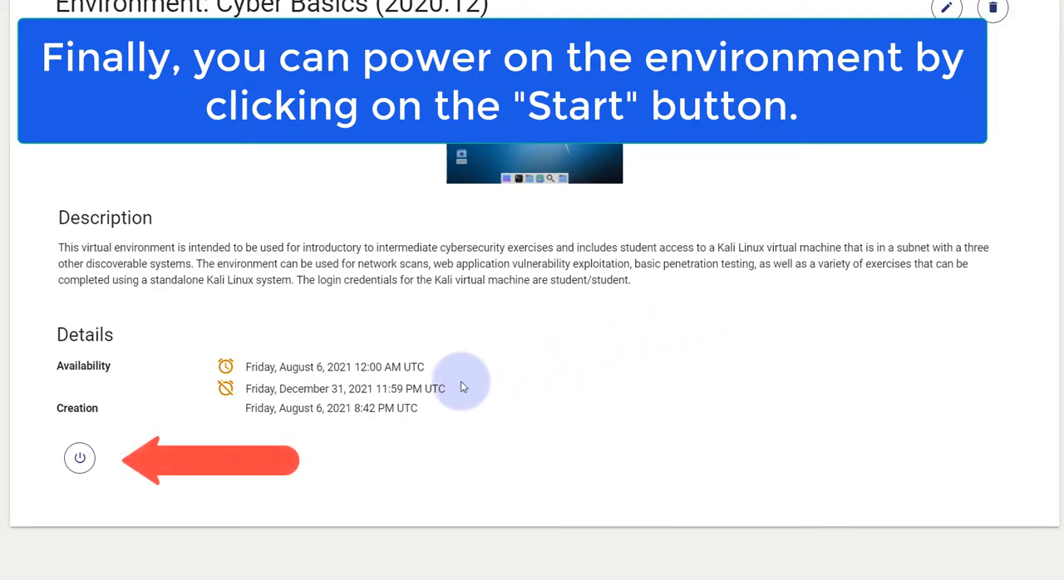
left_click(80, 459)
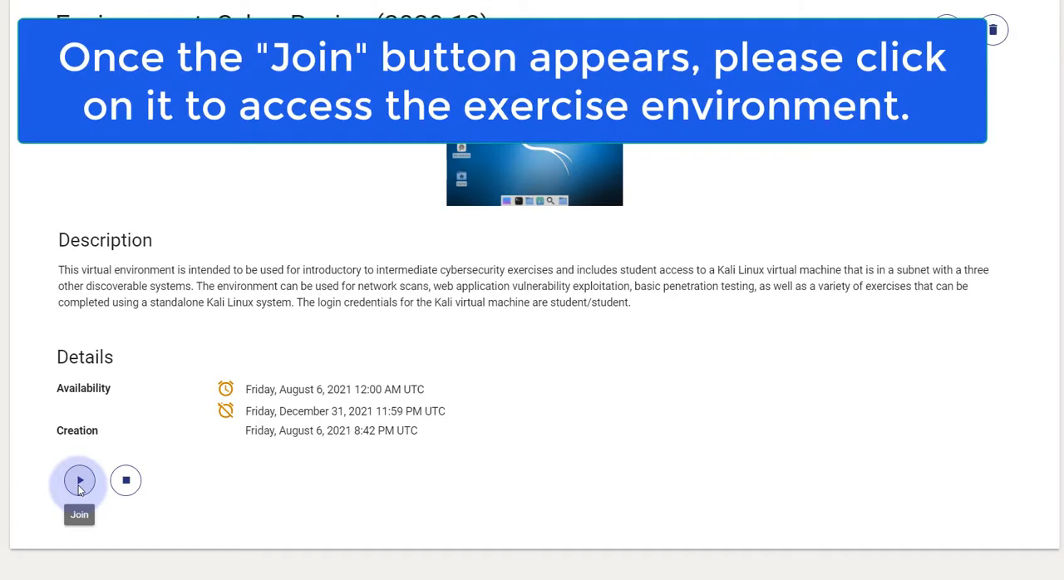
left_click(80, 487)
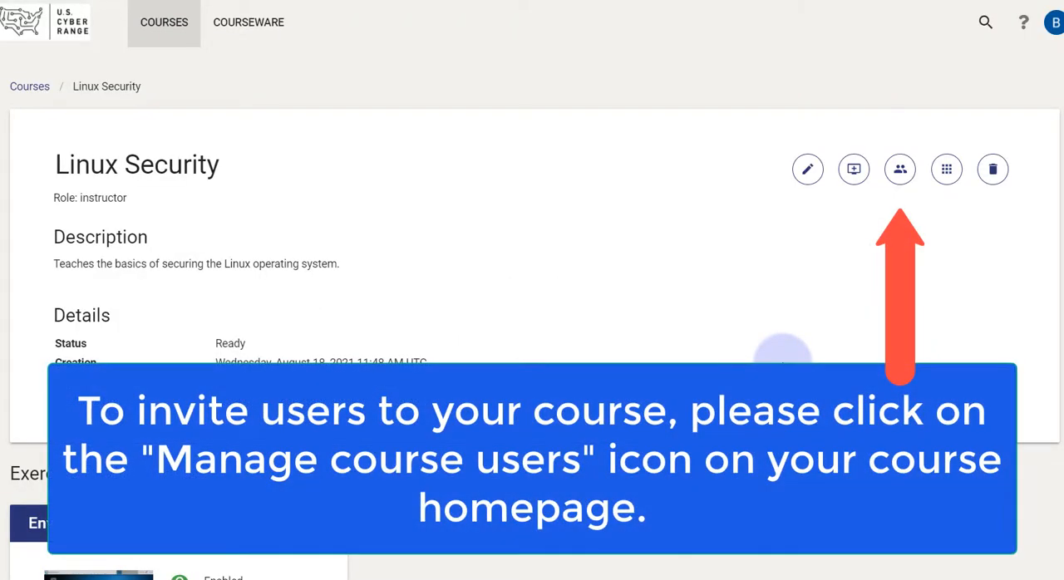
Step: Start a user invitation for the Linux Security course and fill in the invitee's full name and e-mail address
left_click(900, 174)
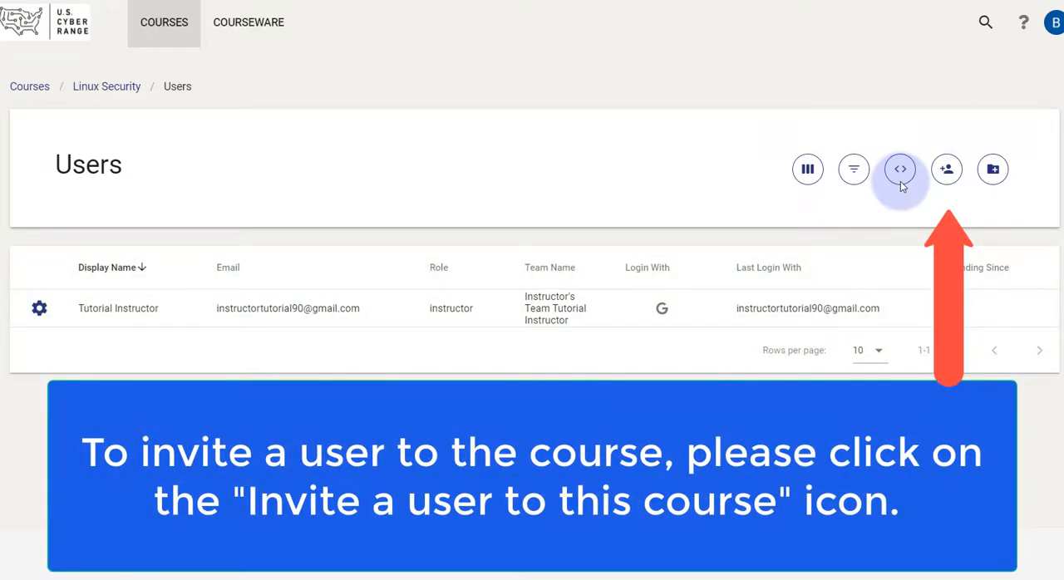
left_click(948, 182)
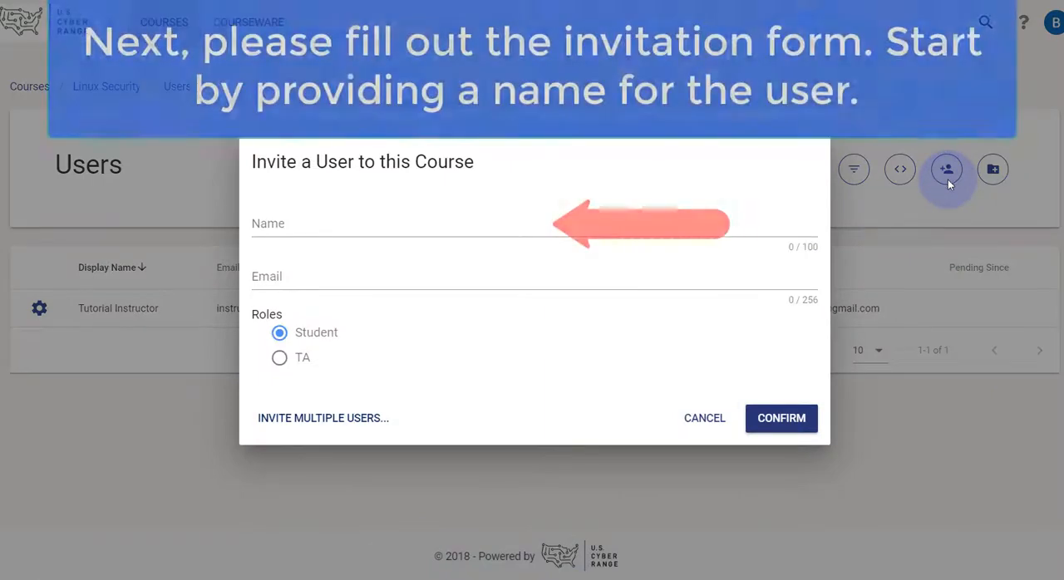
left_click(305, 226)
type("J")
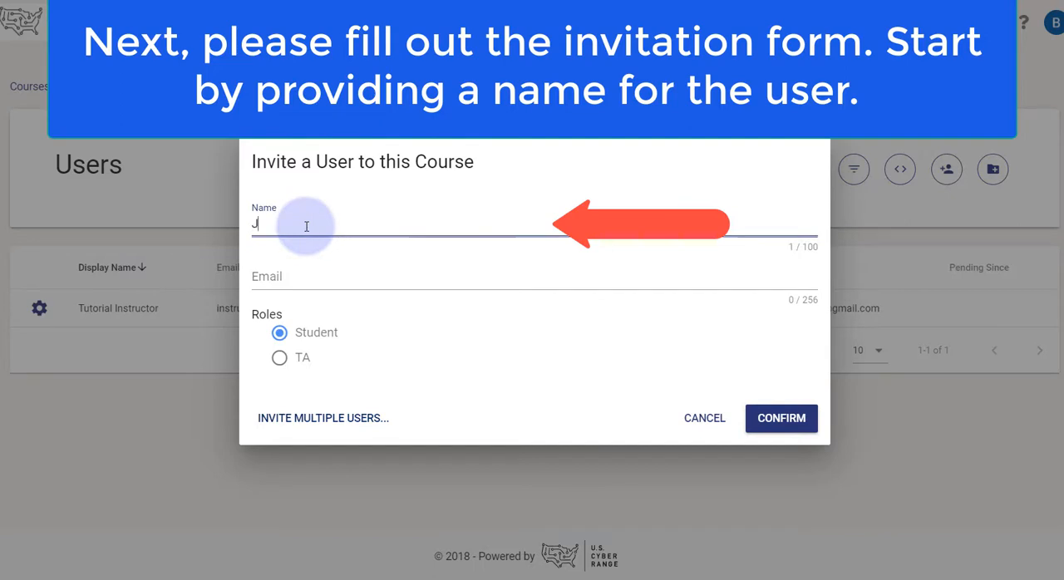
type("ohn Doe")
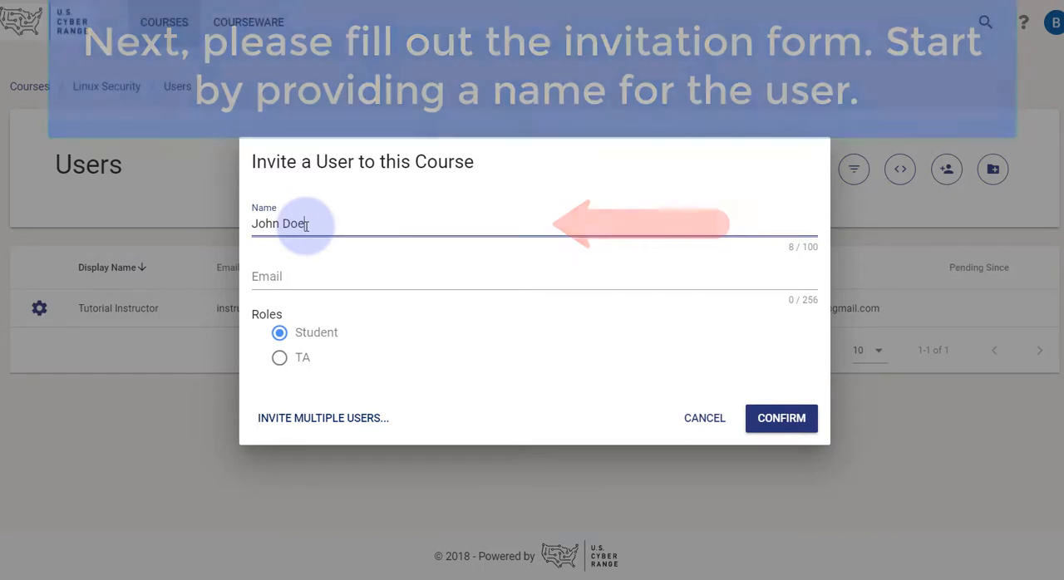
left_click(296, 275)
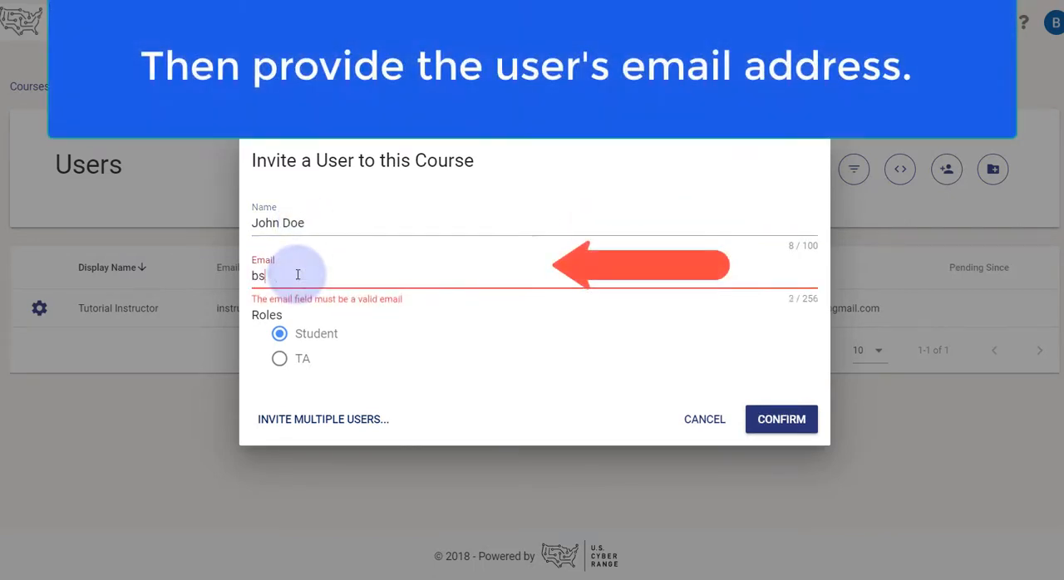
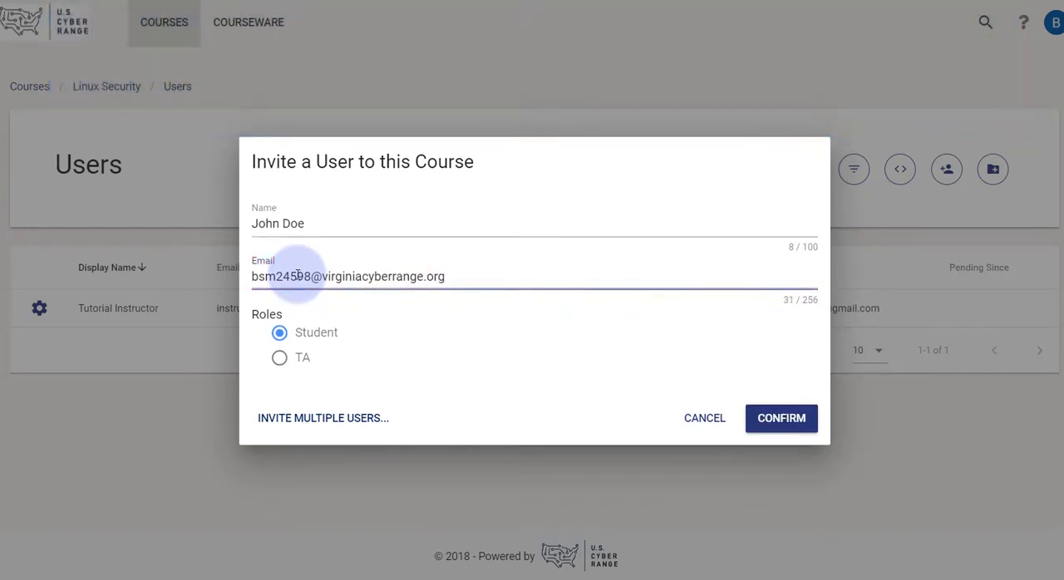
Step: Check the options for inviting multiple users, then send the single invitation with the Student role
left_click(377, 337)
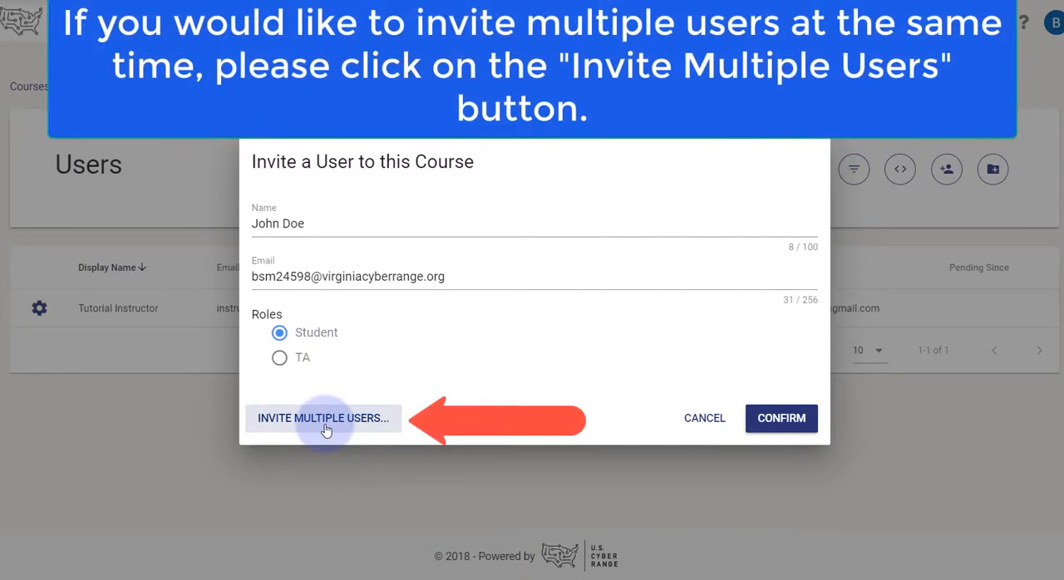
left_click(326, 423)
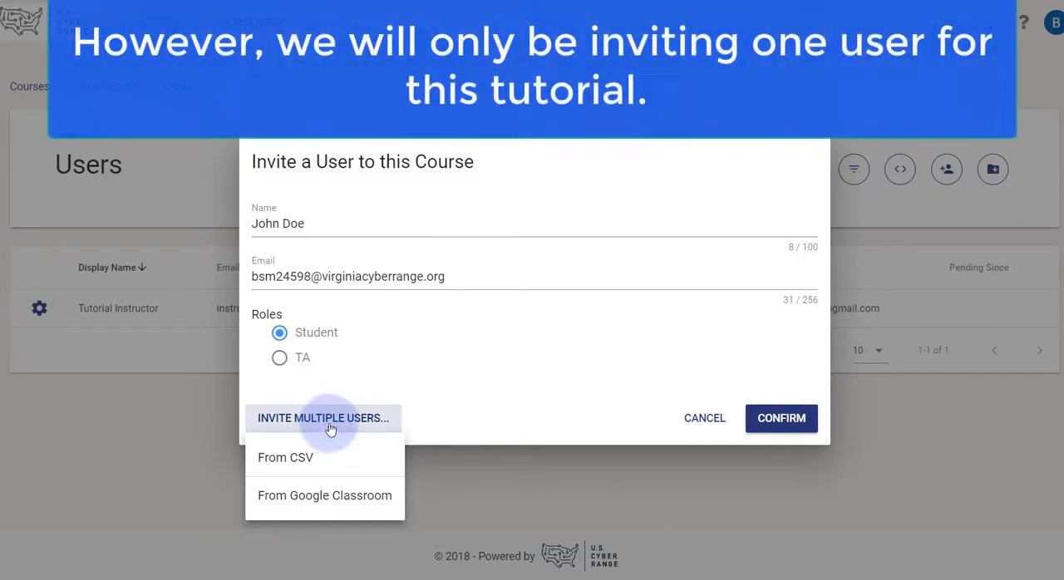
left_click(447, 396)
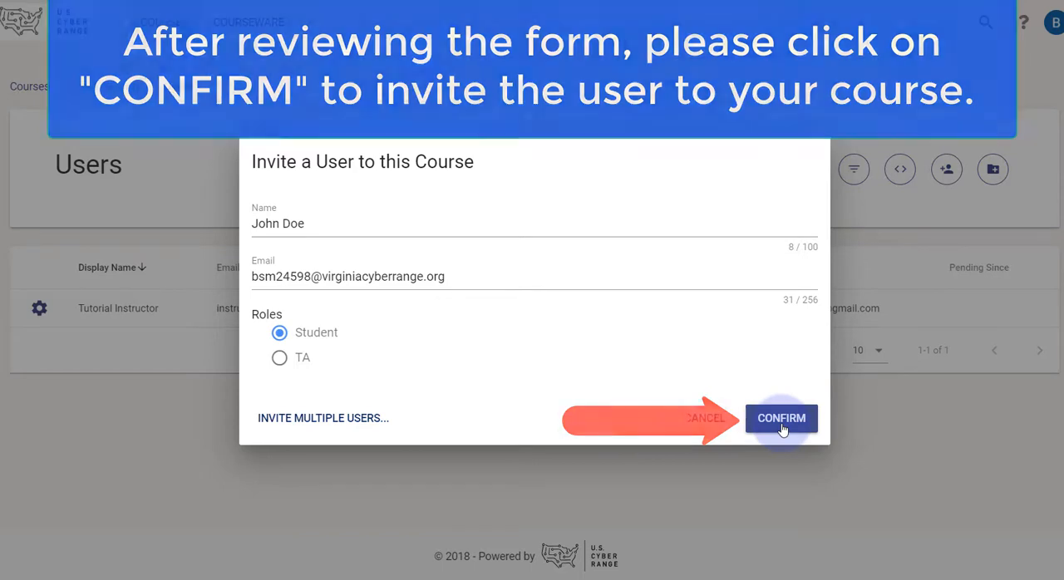
left_click(781, 419)
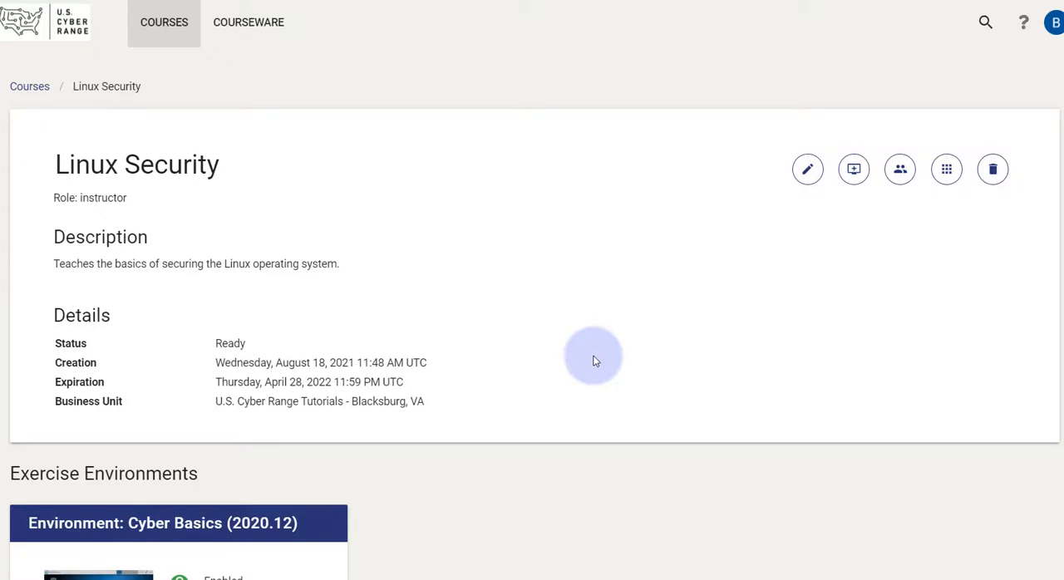
Step: Go to the courseware repository and search it for "Linux"
left_click(244, 35)
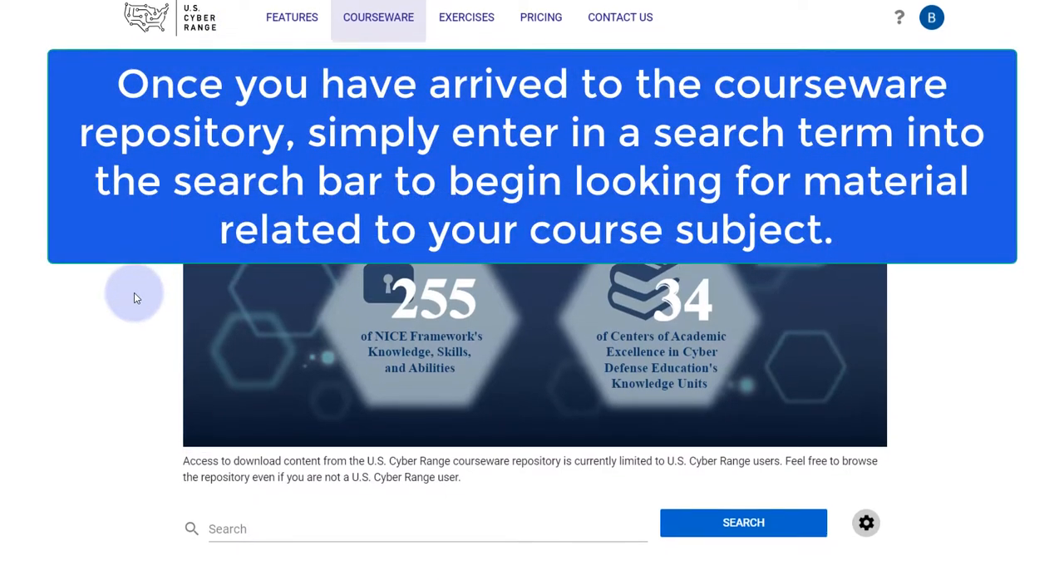
scroll(134, 292, "down", 2)
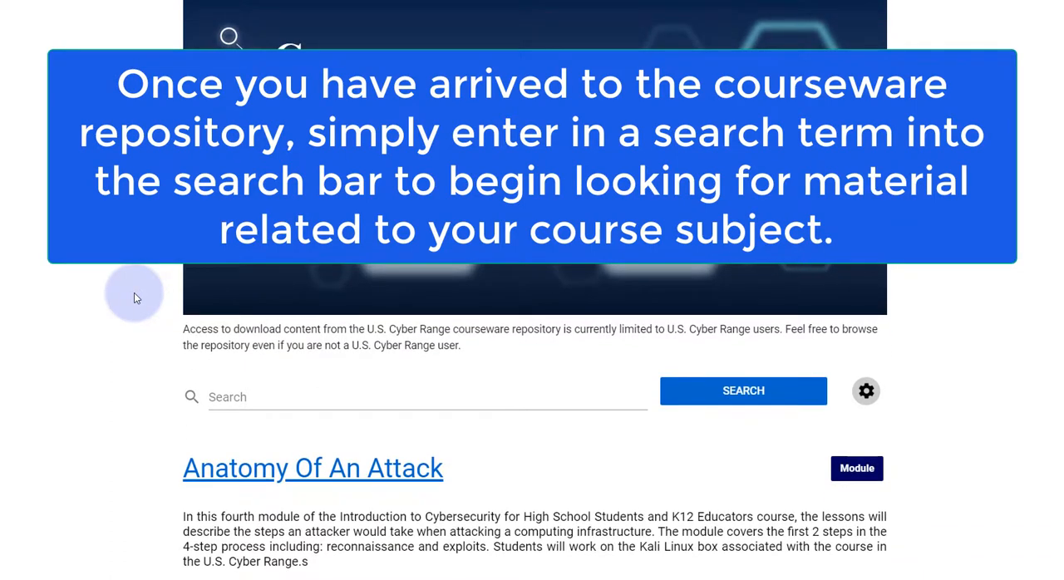
scroll(134, 293, "down", 3)
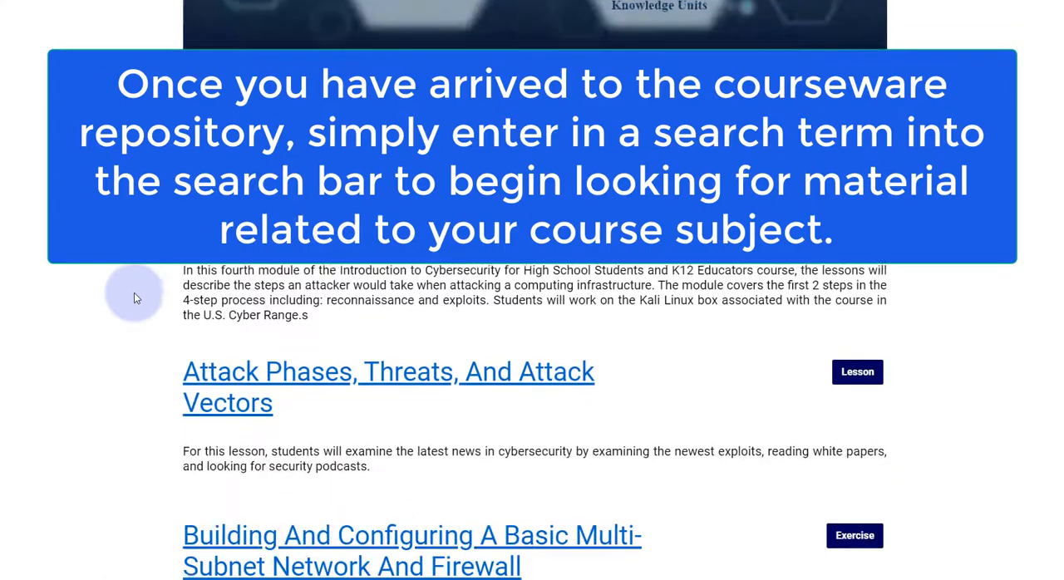
scroll(135, 298, "up", 2)
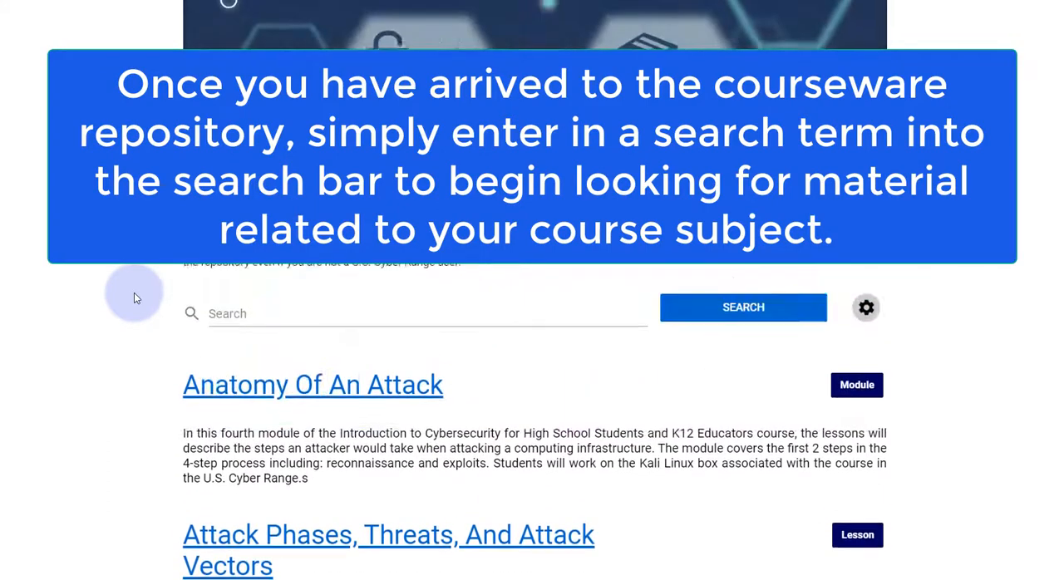
left_click(266, 316)
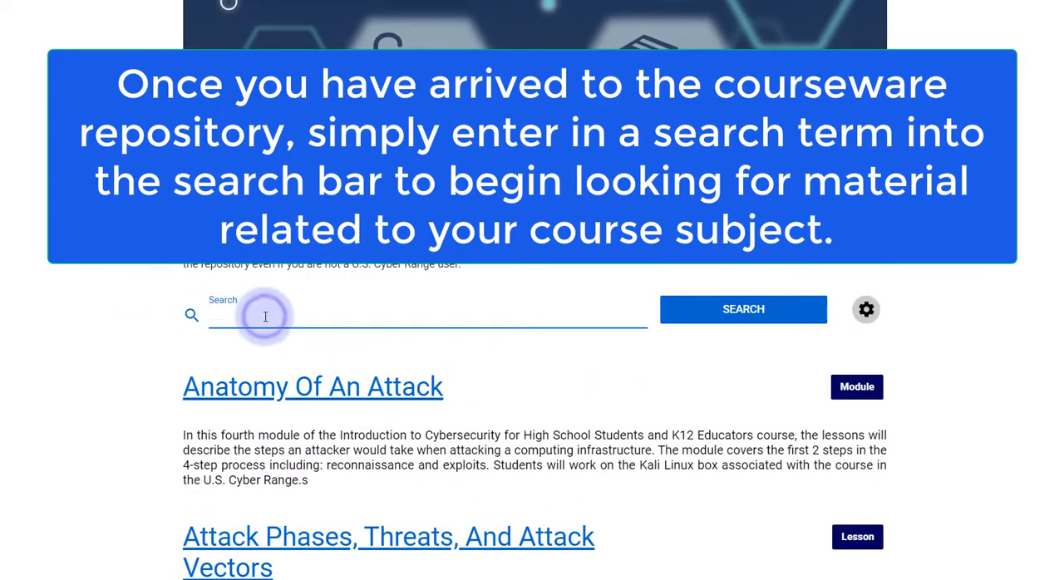
type("Lin")
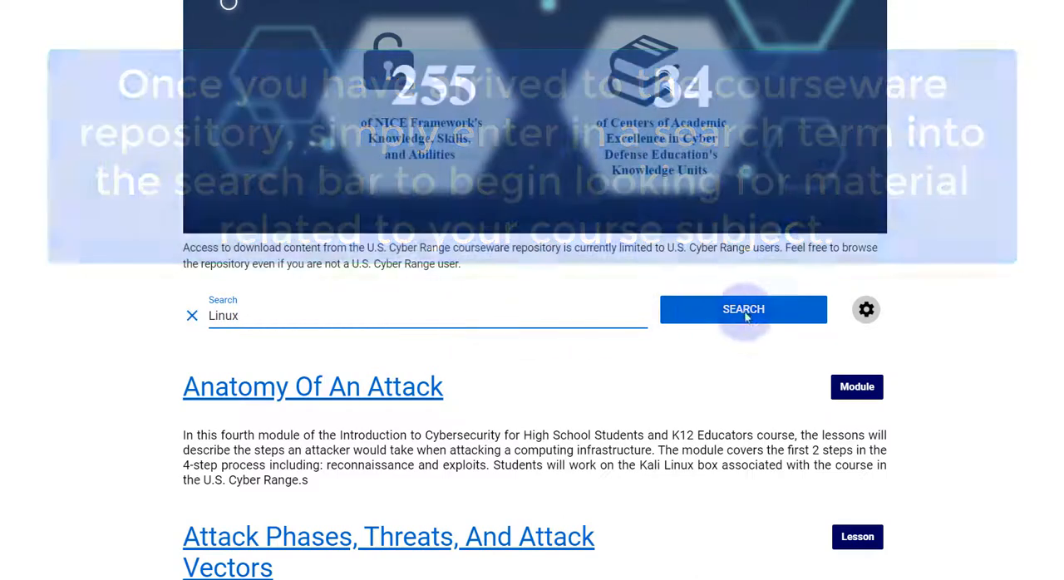
type("ux")
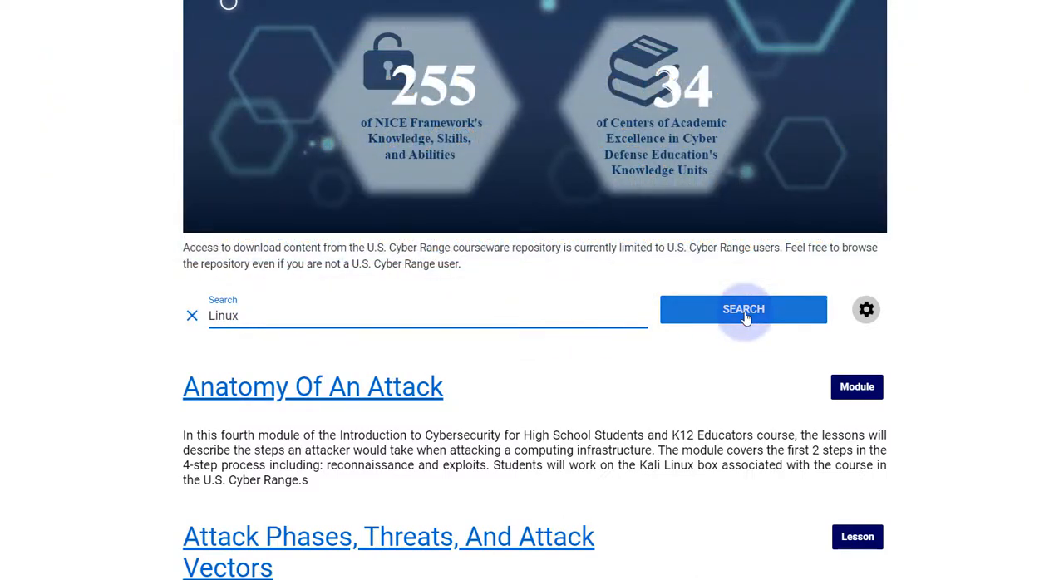
left_click(744, 310)
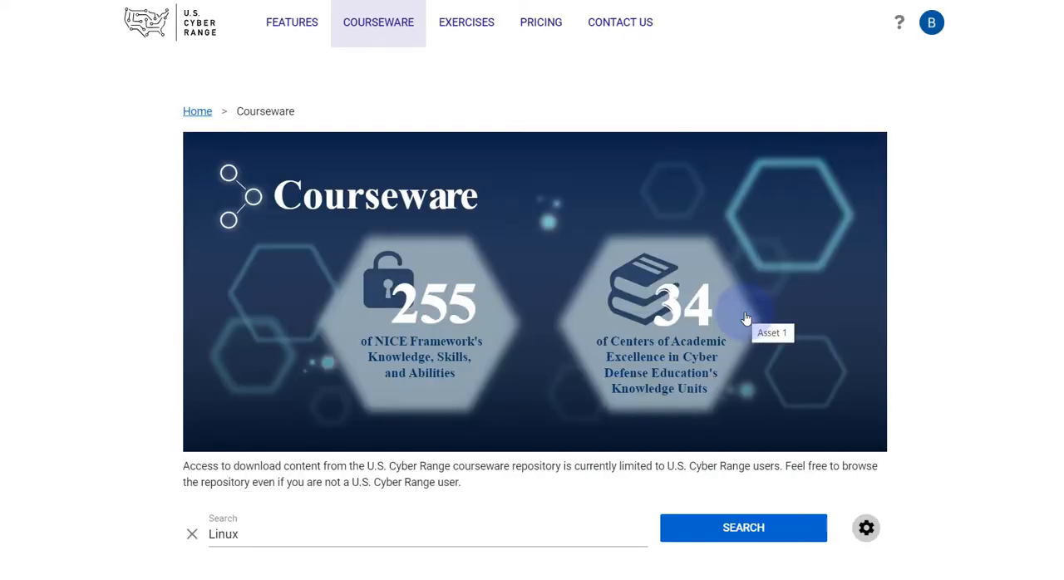
Step: Open the Cyber Basics lab exercise on Linux User Accounts, Groups, and Permissions from the results and download all its files
scroll(613, 430, "down", 5)
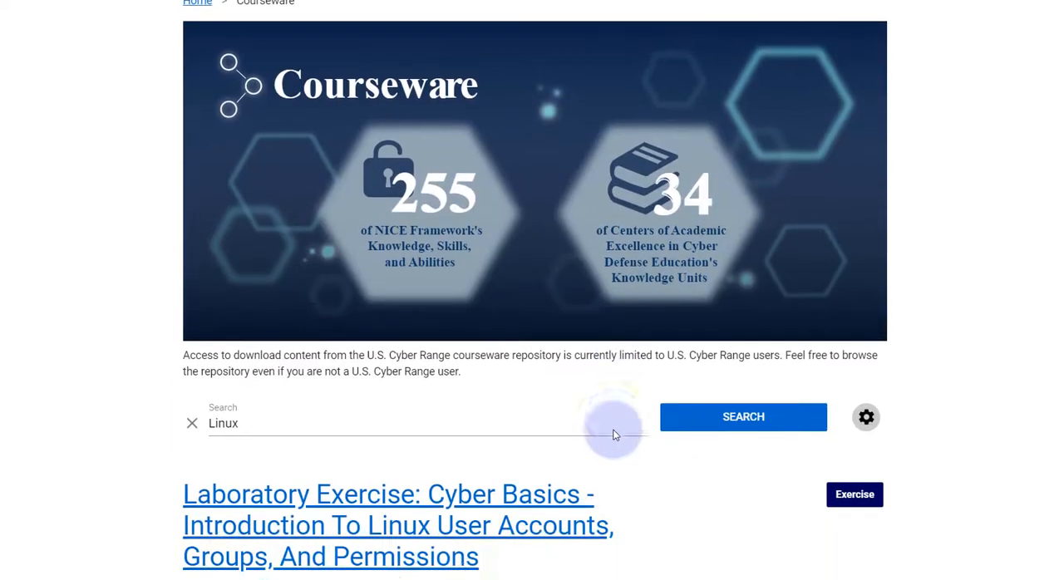
scroll(612, 432, "down", 3)
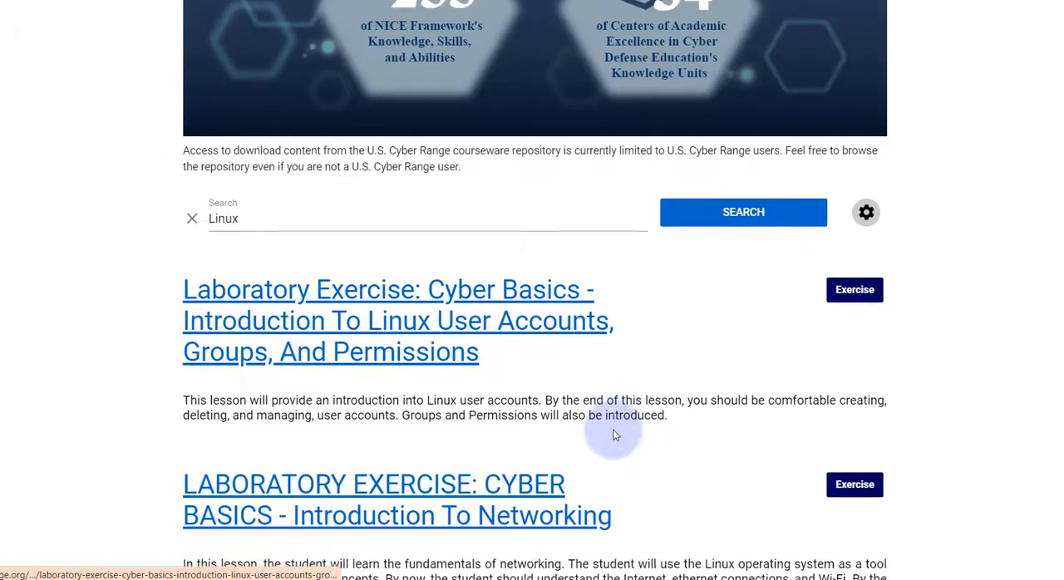
scroll(614, 434, "down", 2)
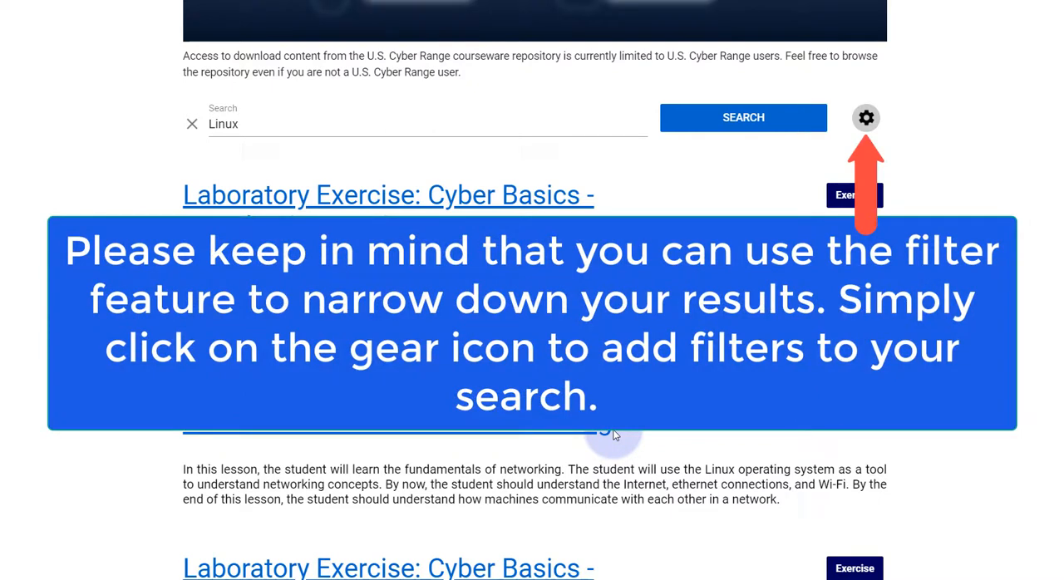
scroll(614, 435, "down", 1)
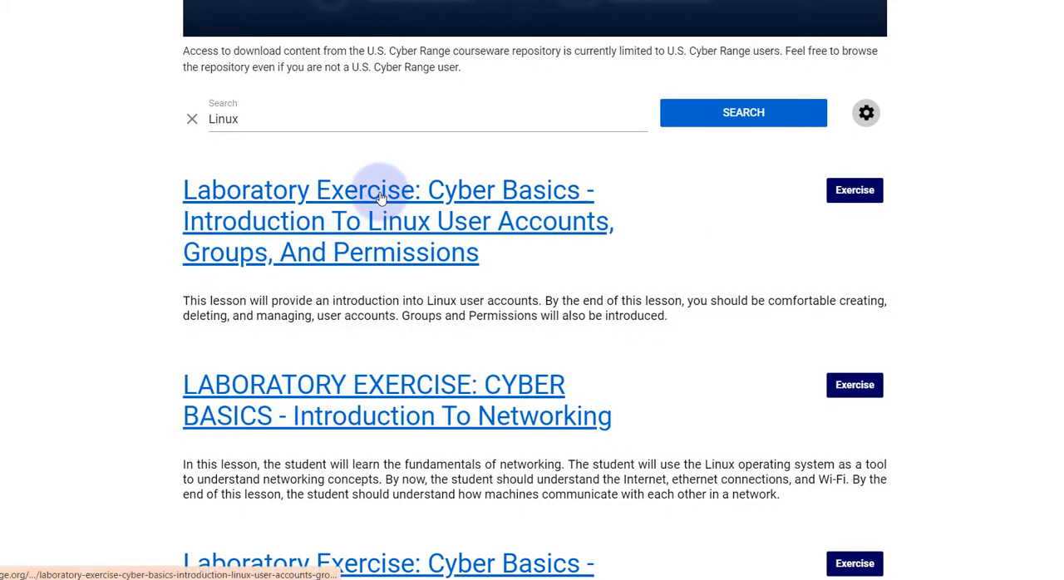
left_click(380, 197)
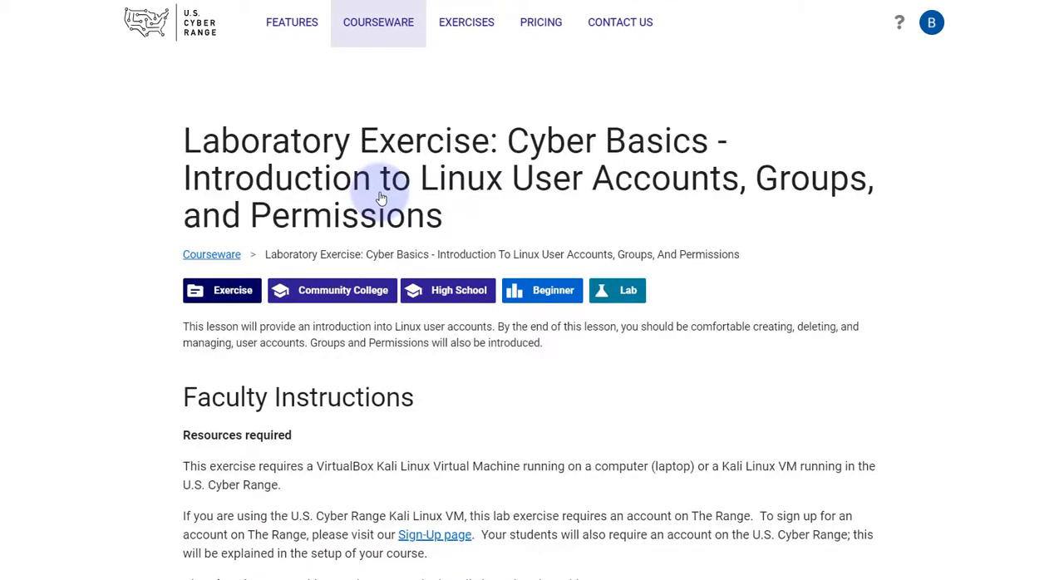
scroll(526, 446, "down", 3)
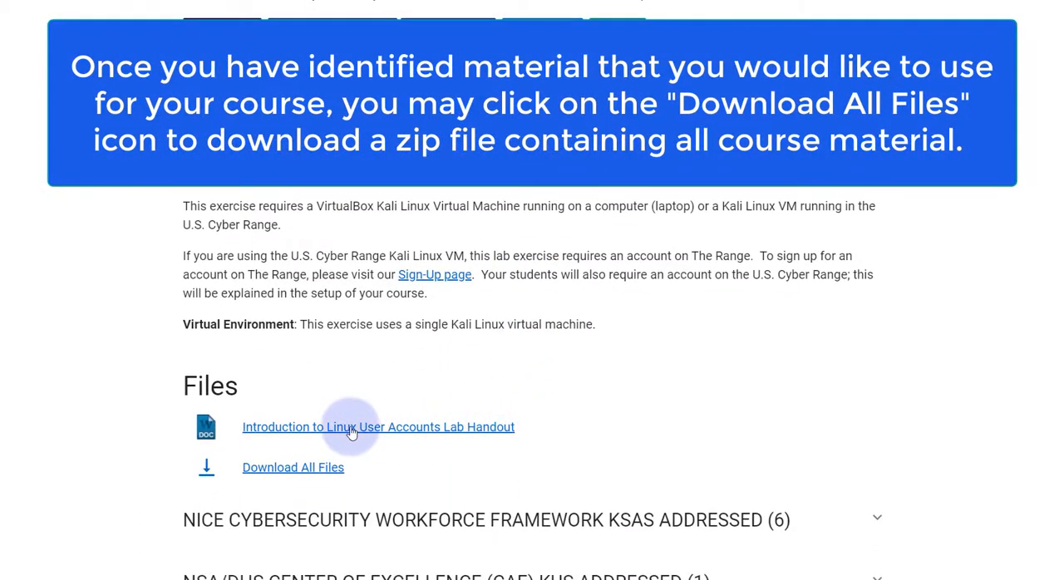
left_click(313, 469)
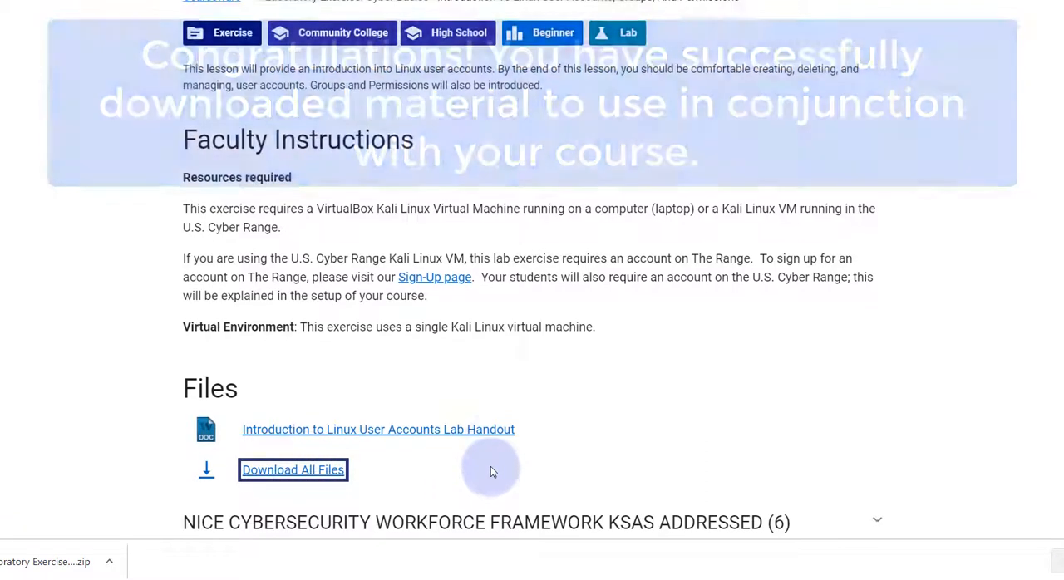
scroll(490, 470, "up", 2)
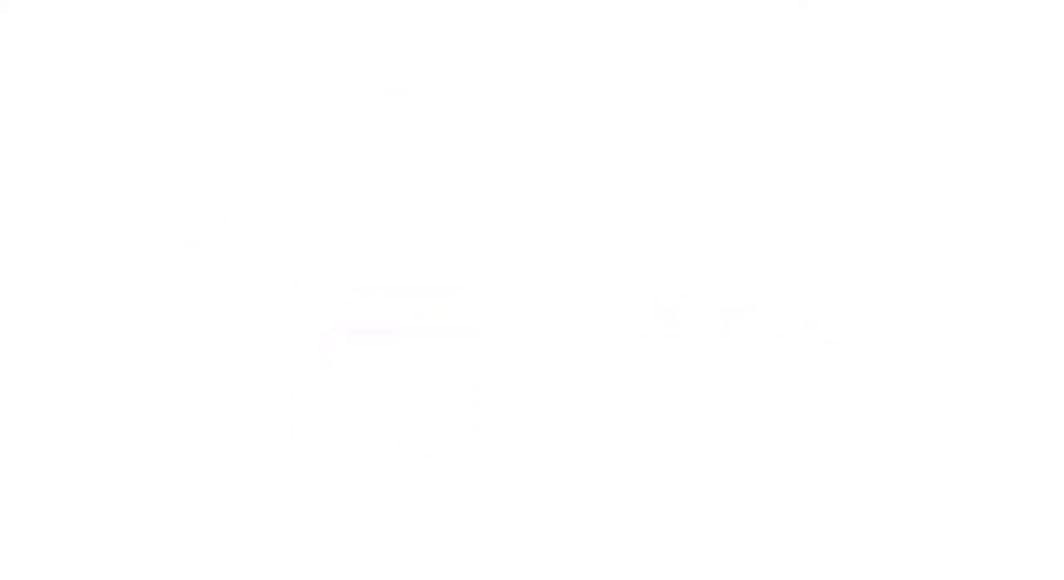